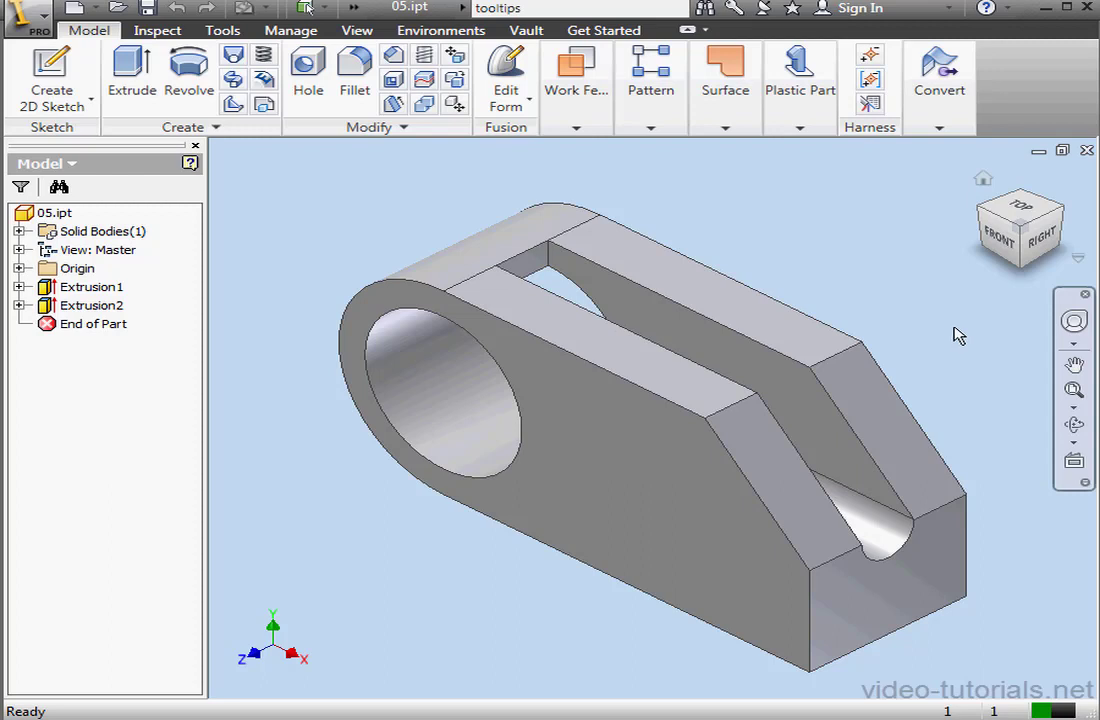
- Uncheck ViewCube under View > User Interface, then restore it from the navigation bar
left_click(357, 31)
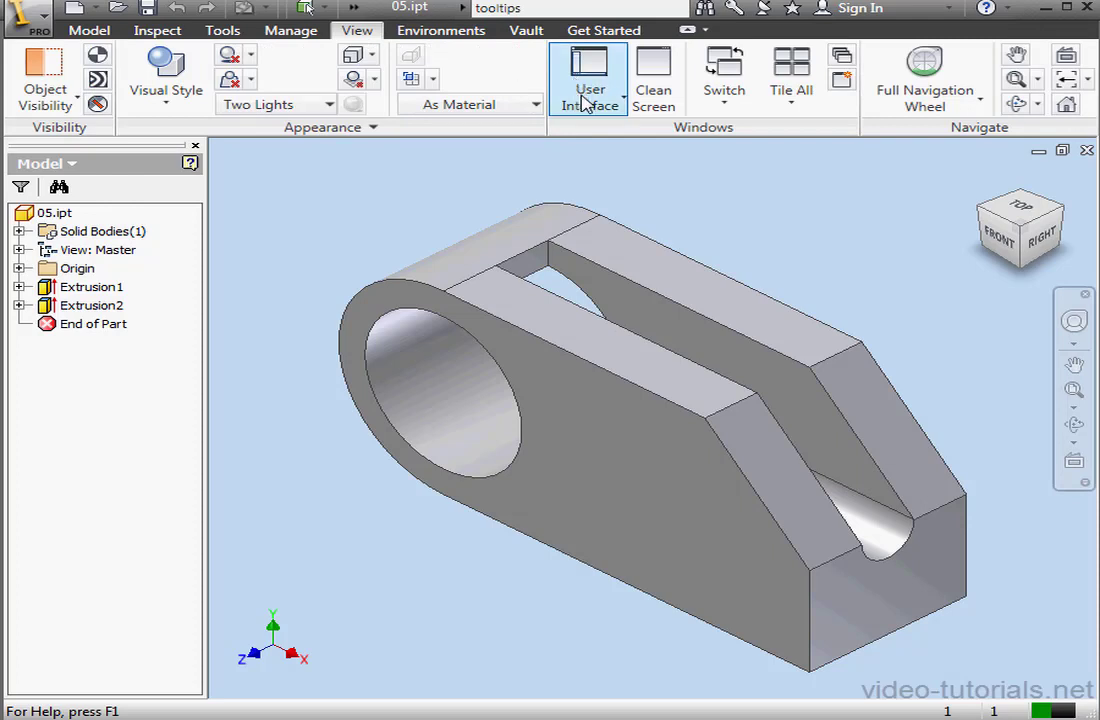
left_click(622, 102)
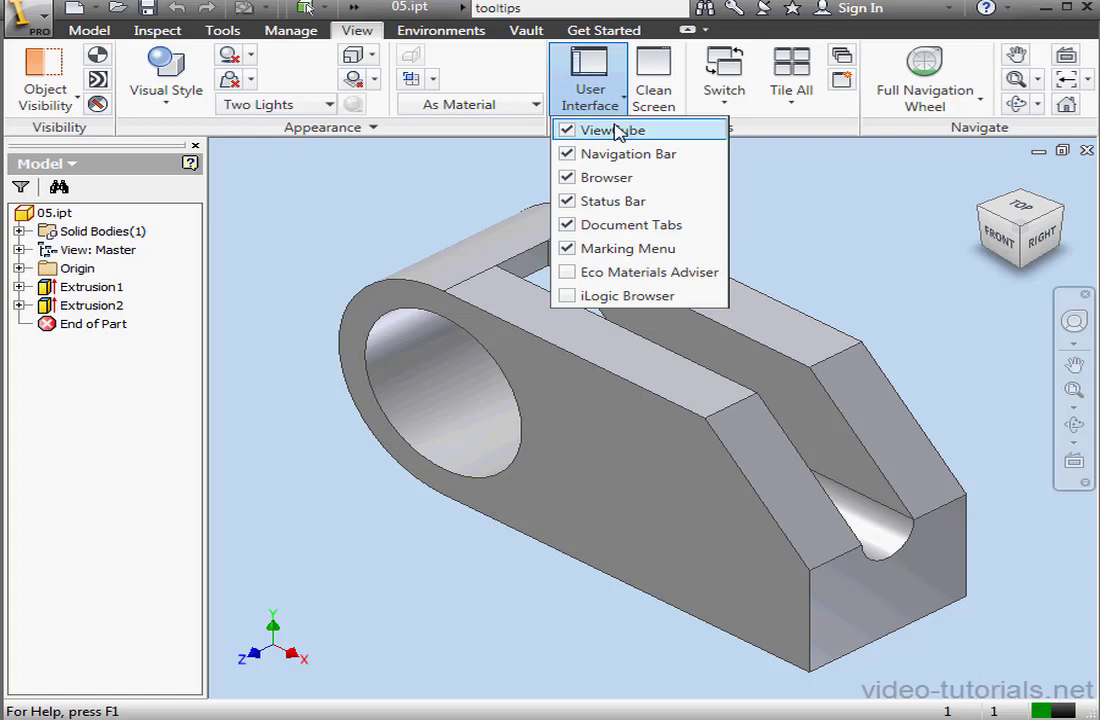
left_click(612, 130)
left_click(786, 204)
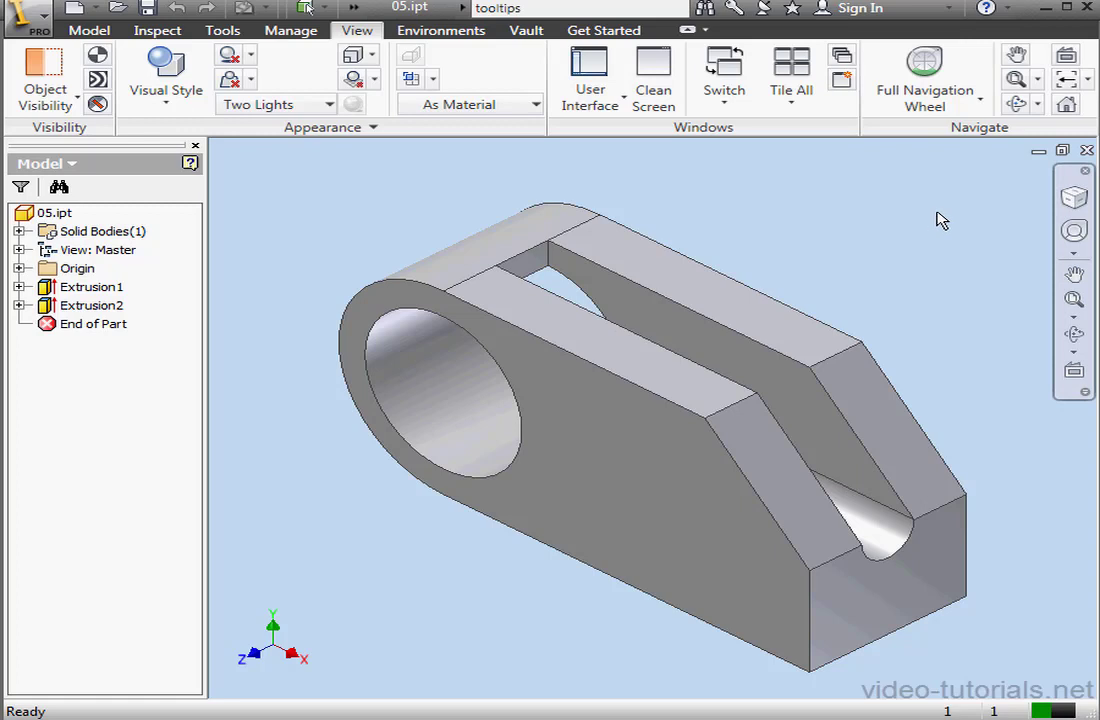
left_click(1074, 199)
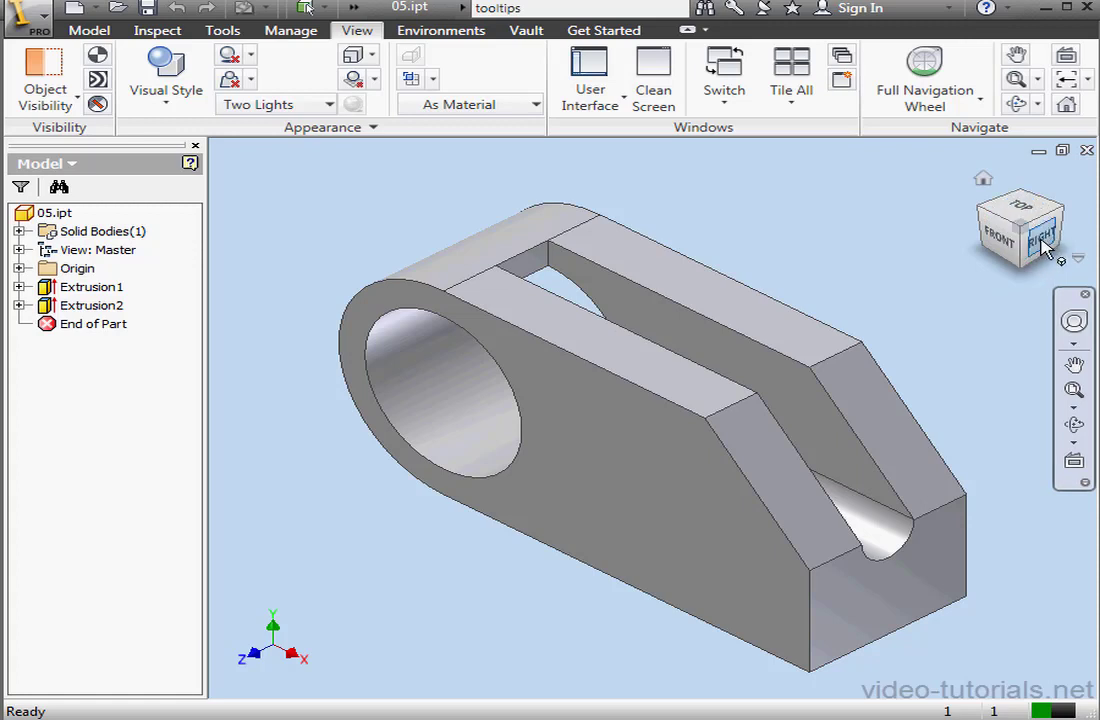
left_click(1043, 240)
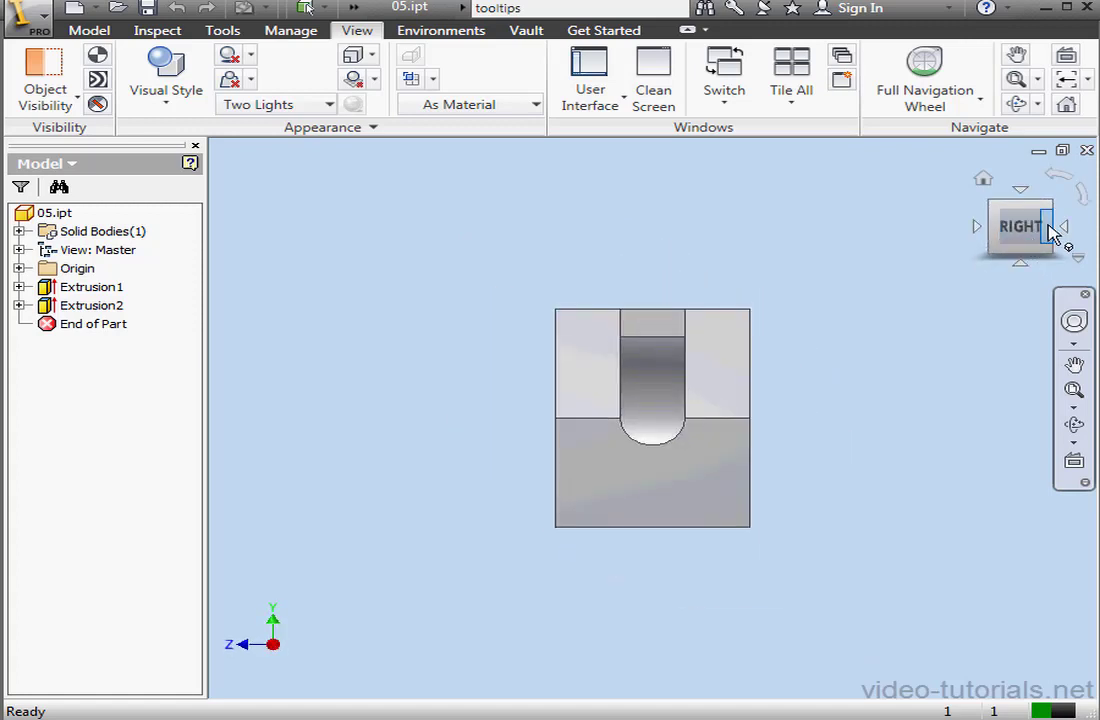
left_click(1047, 206)
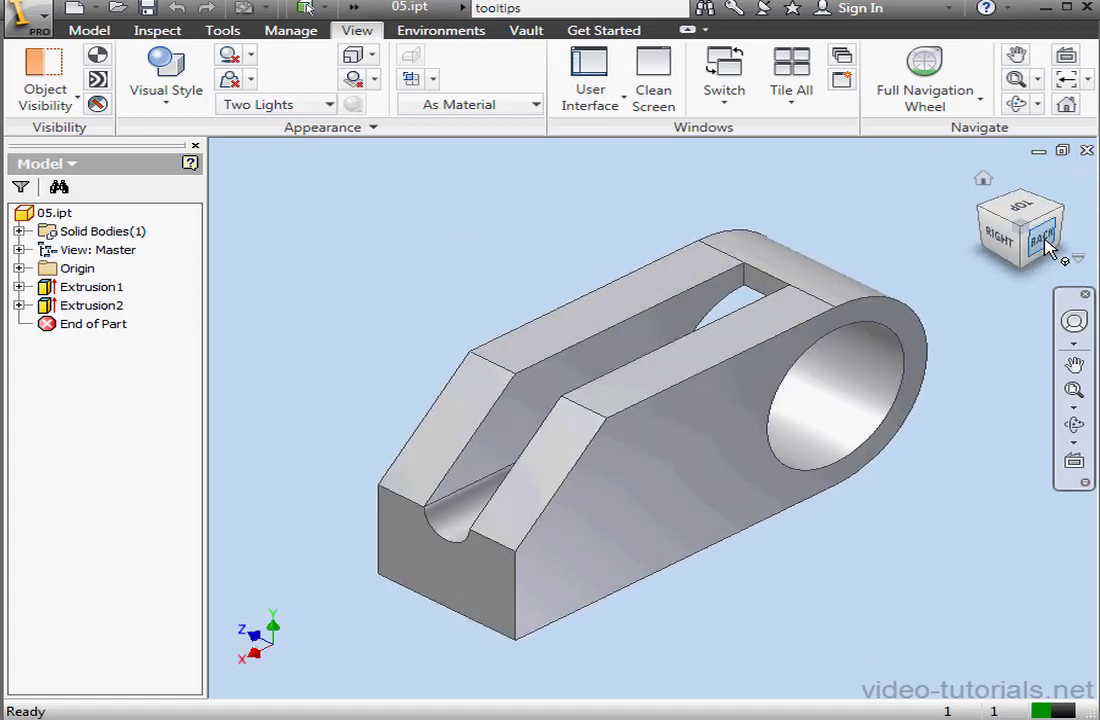
left_click(1046, 244)
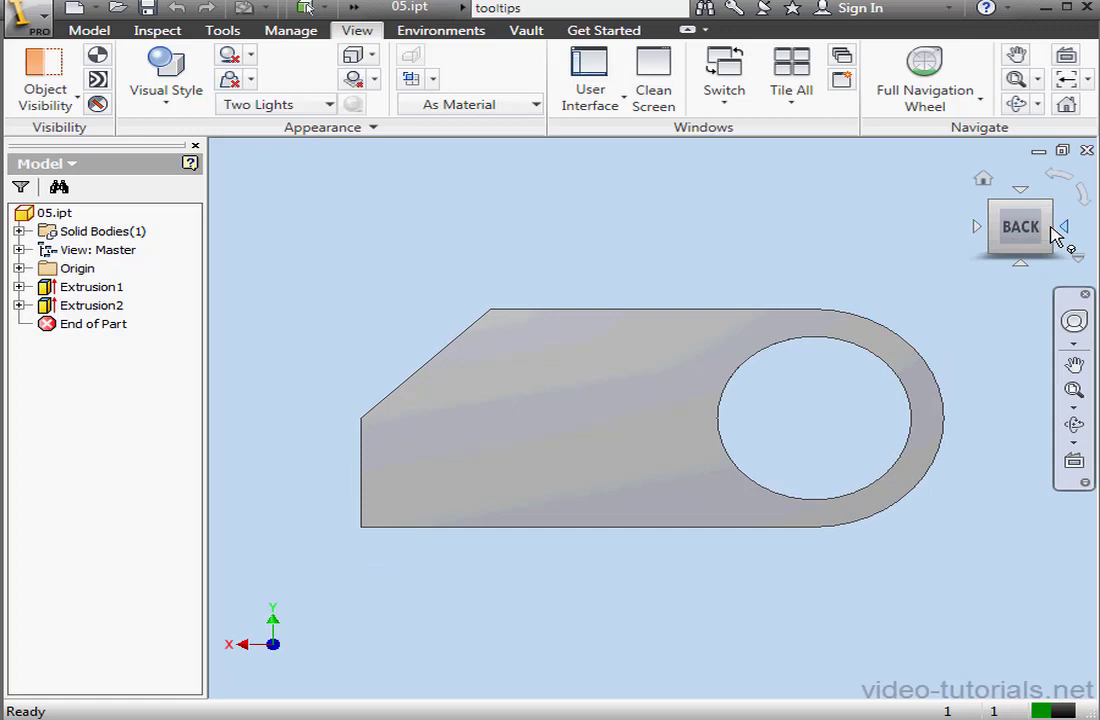
left_click(1055, 228)
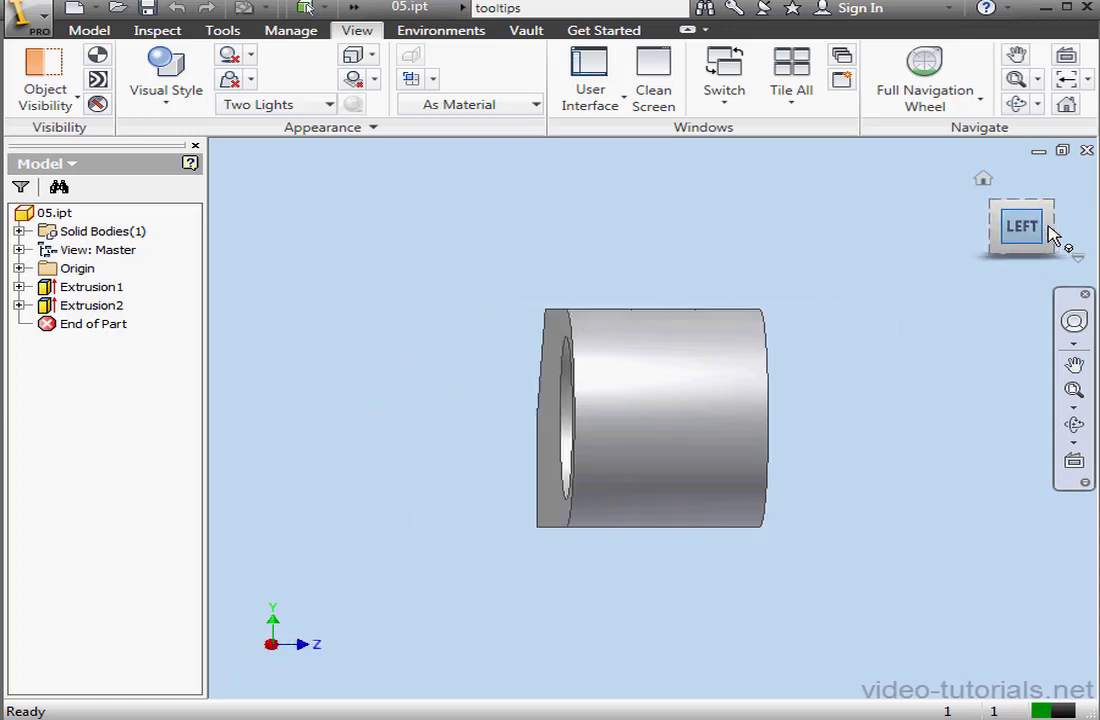
left_click(995, 231)
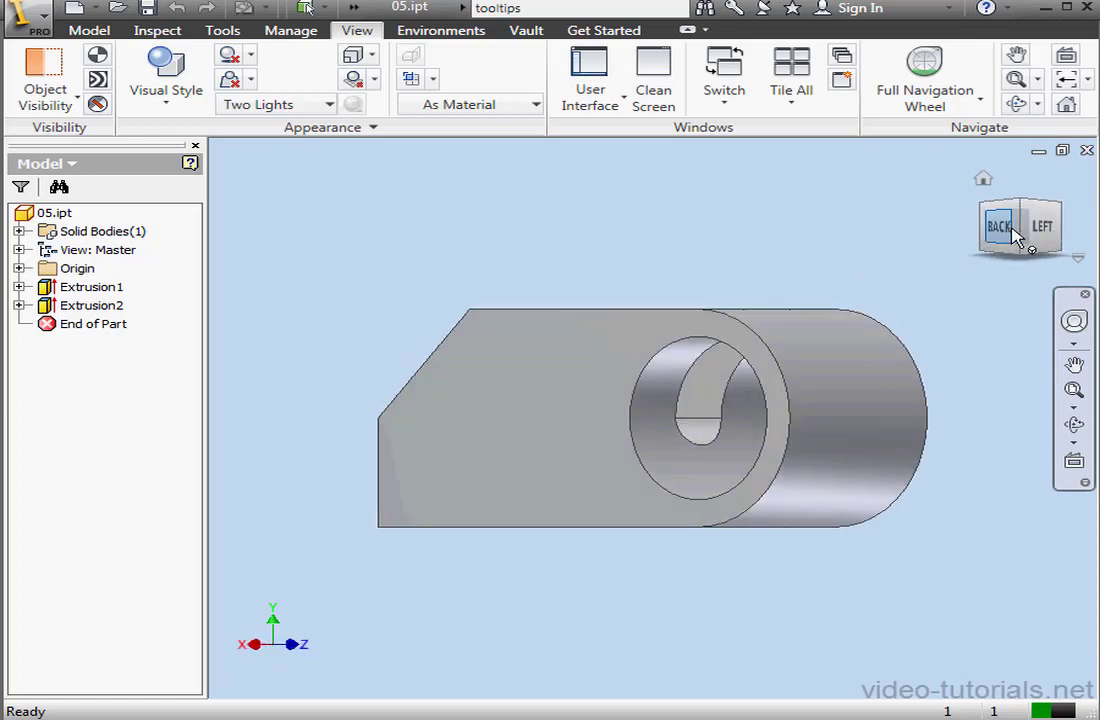
left_click(1013, 230)
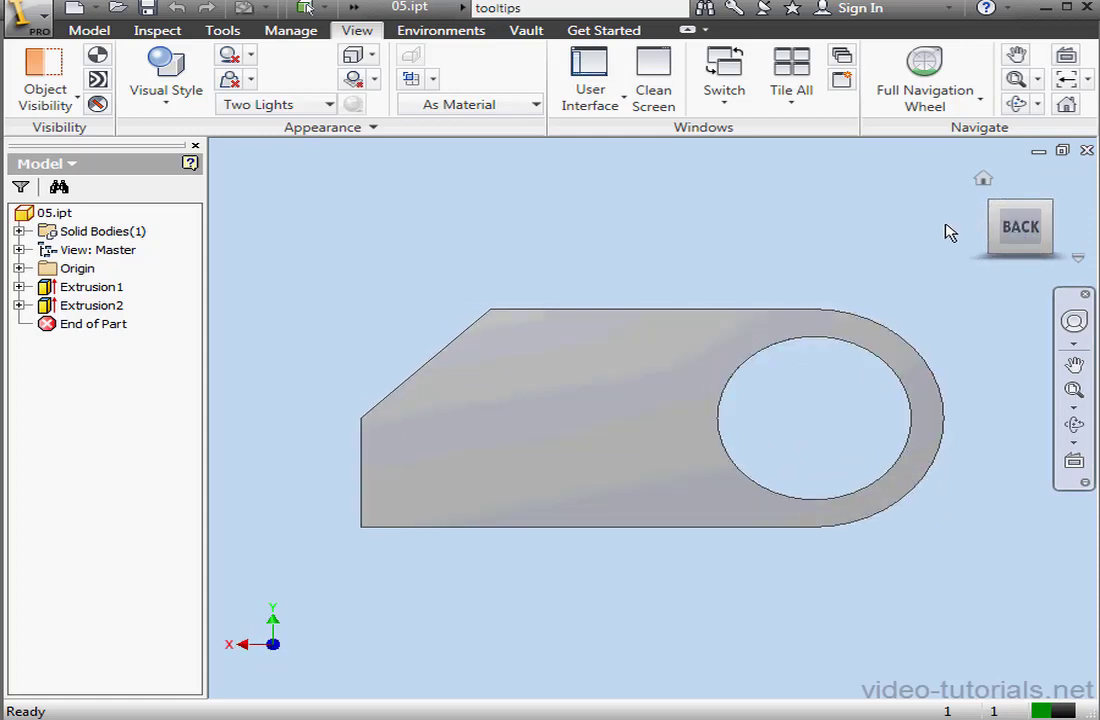
left_click(983, 182)
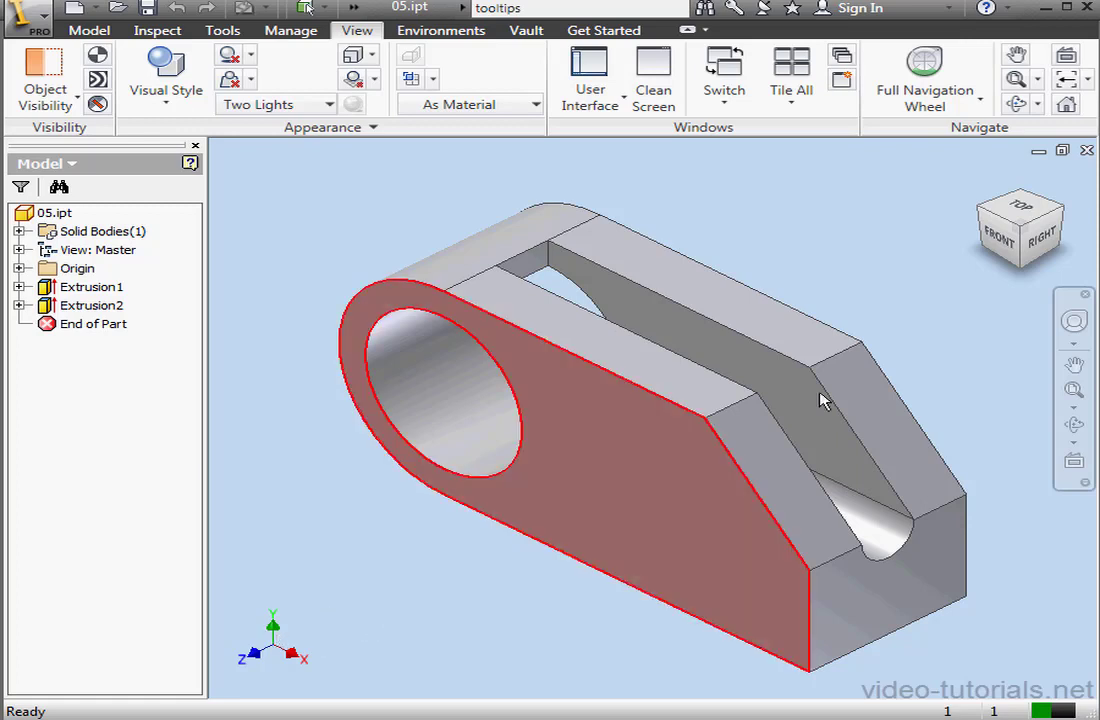
- Switch the bracket to the ViewCube's FRONT view
left_click(1000, 238)
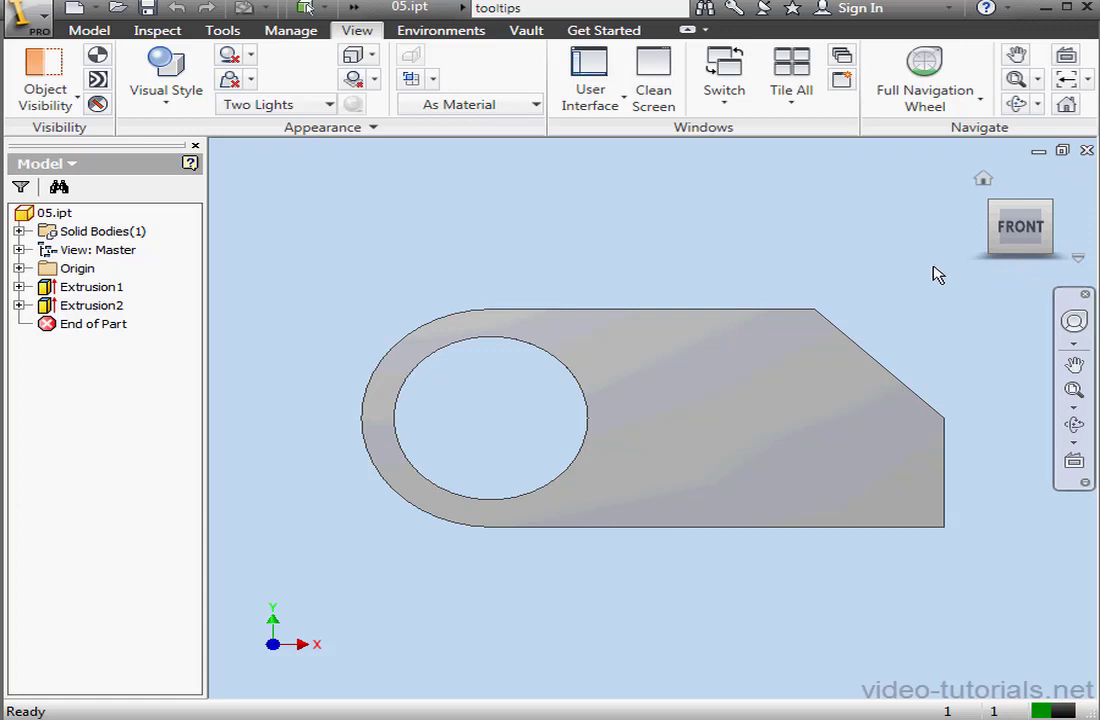
left_click(1063, 225)
left_click(1066, 229)
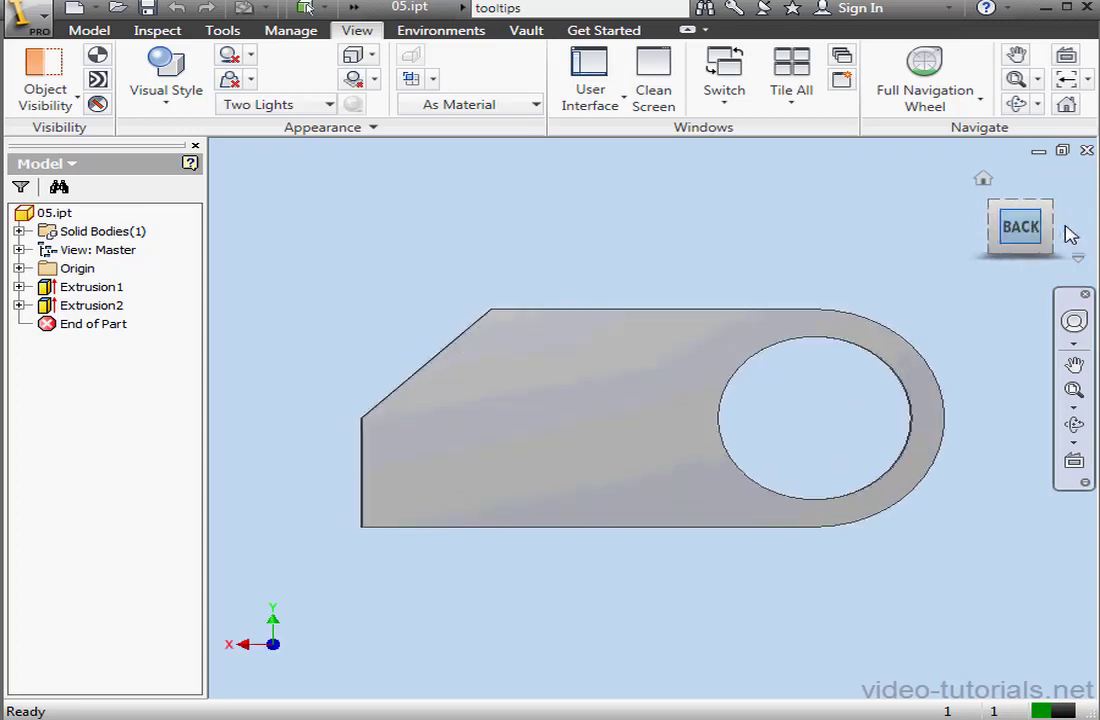
left_click(1022, 268)
left_click(1022, 268)
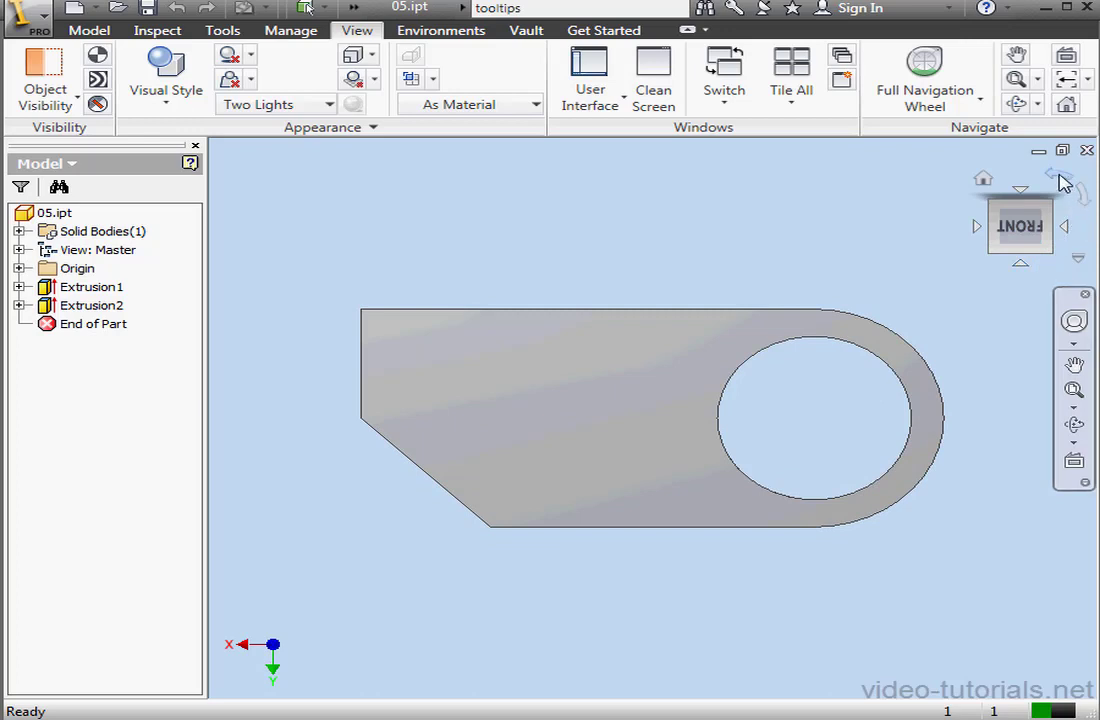
left_click(1060, 180)
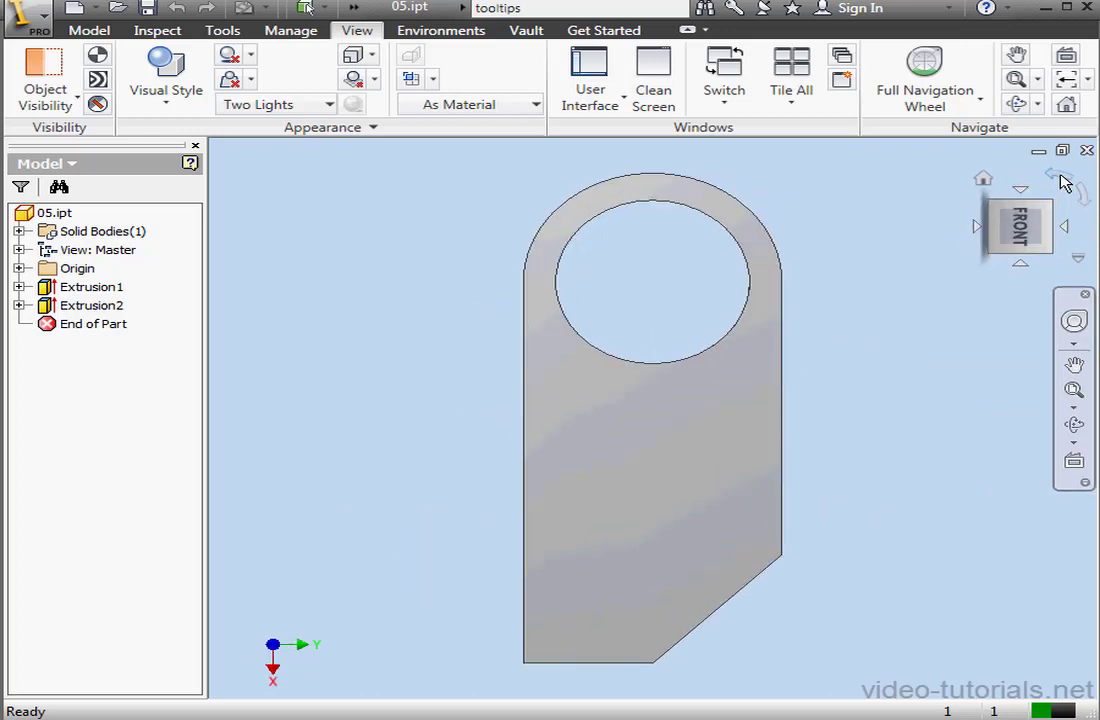
left_click(1078, 186)
left_click(1086, 197)
left_click(1068, 188)
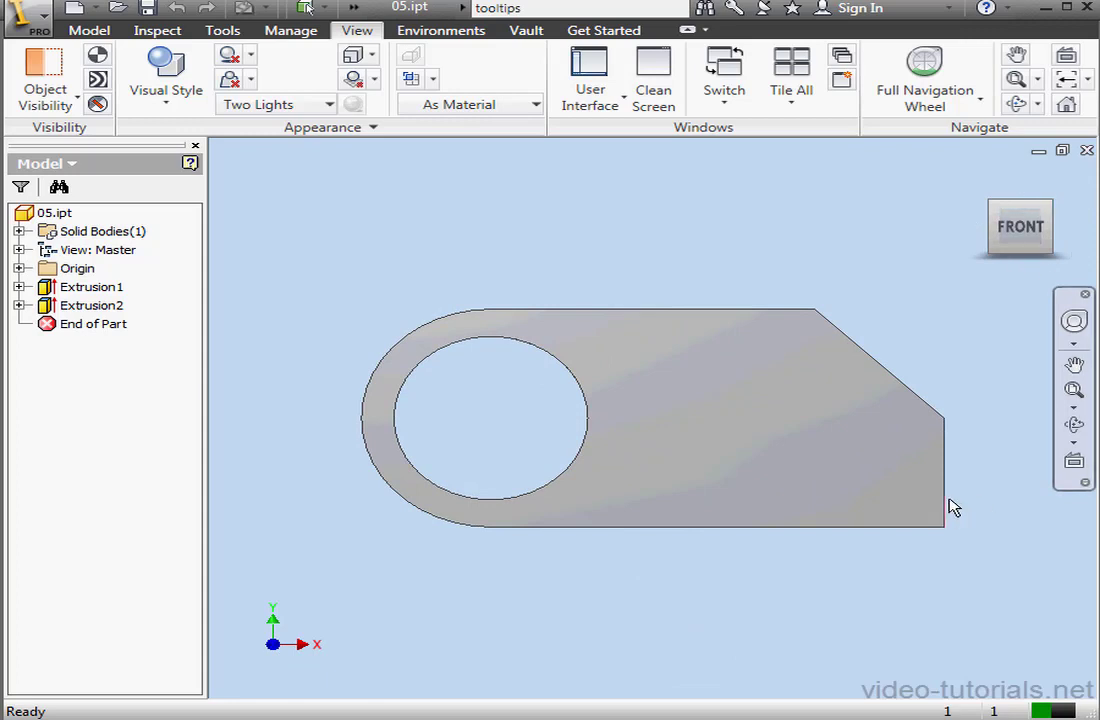
mouse_move(1048, 245)
left_mouse_down()
mouse_move(1082, 235)
mouse_move(1027, 237)
mouse_move(1045, 243)
mouse_move(976, 232)
mouse_move(1034, 233)
left_mouse_up()
left_click(1022, 240)
left_click(1033, 232)
- Go to Home, then FRONT, then use the ViewCube arrows to reach the BOTTOM view
left_click(984, 180)
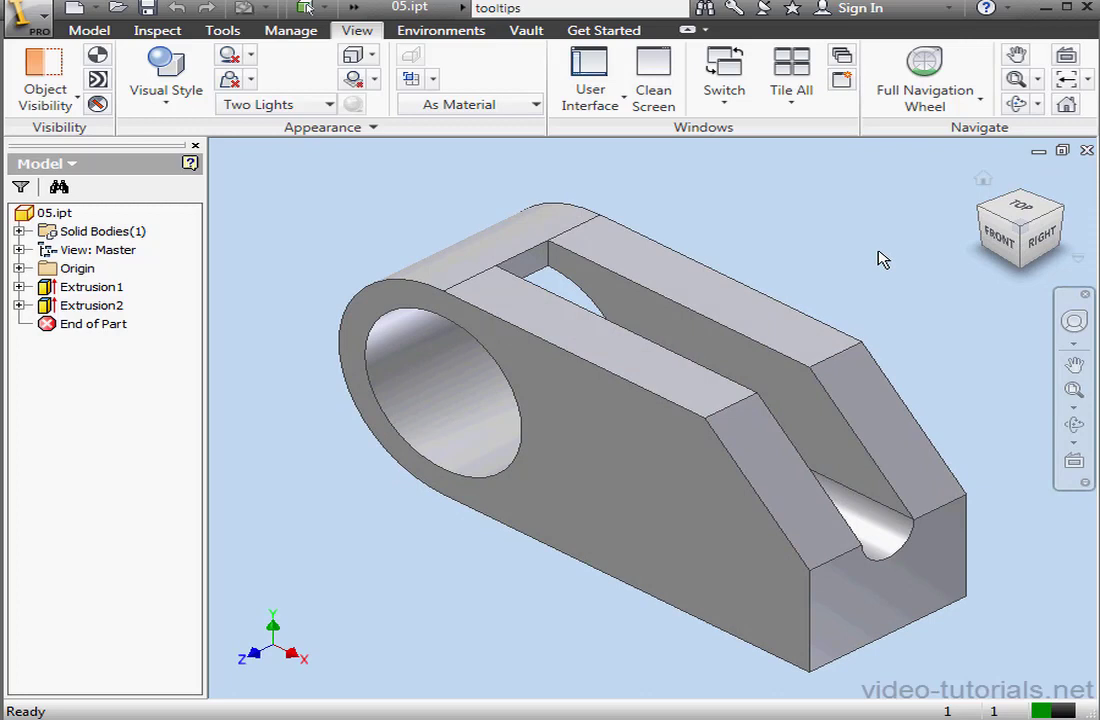
left_click(1015, 238)
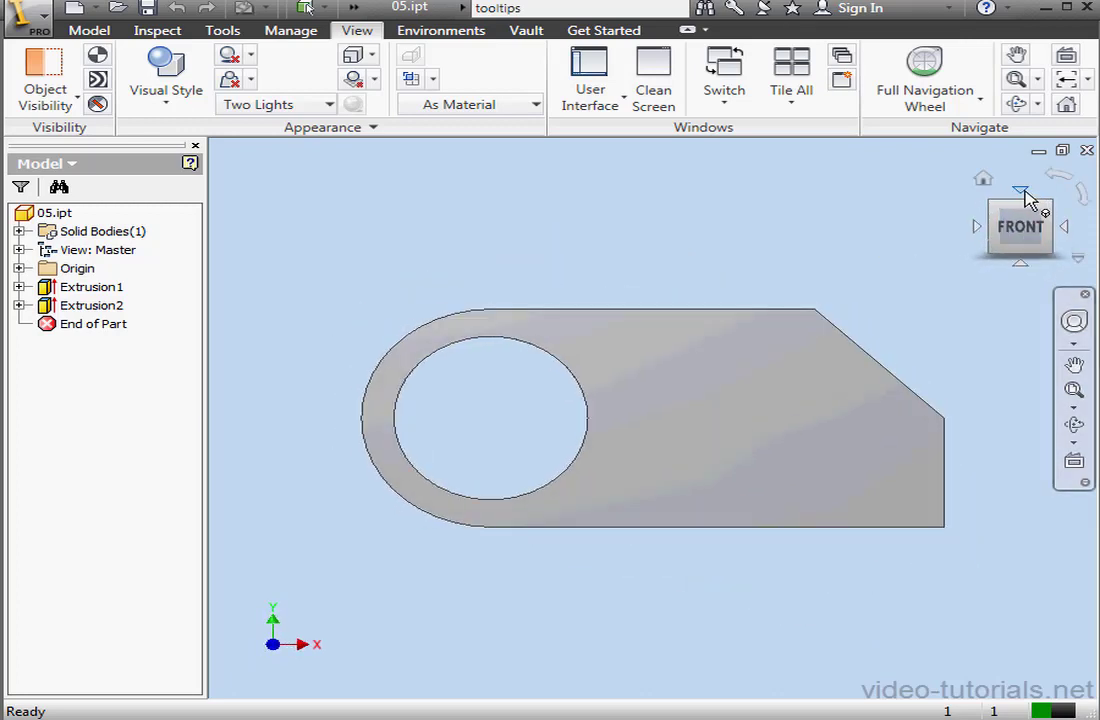
left_click(1022, 193)
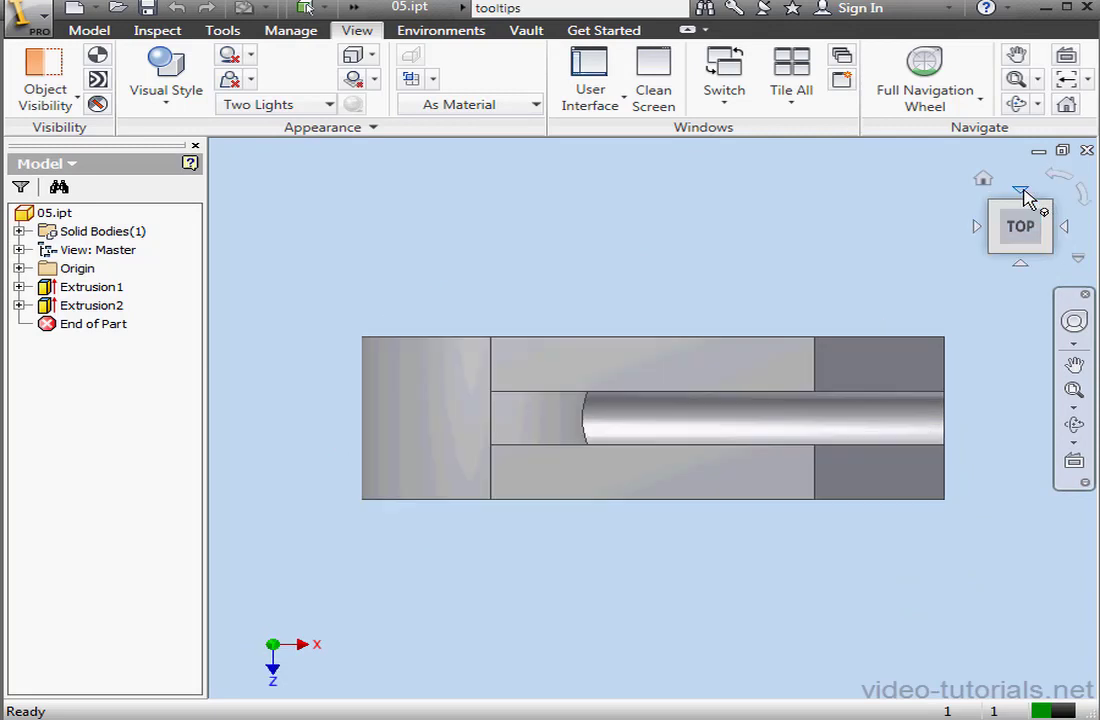
left_click(1022, 265)
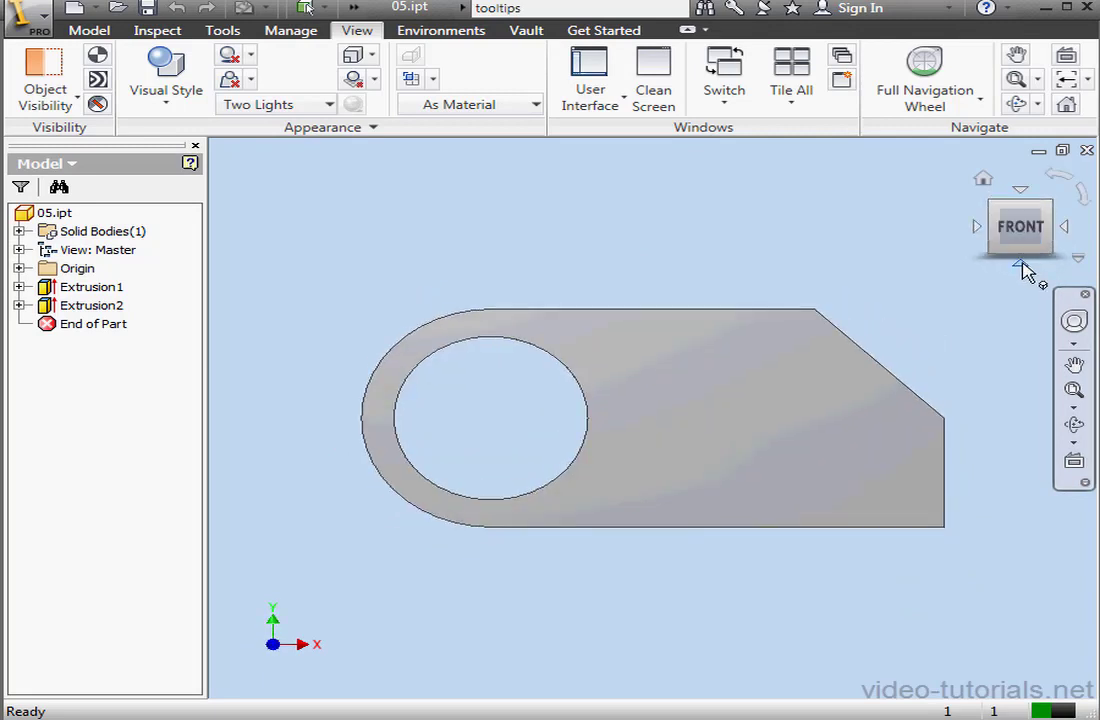
left_click(1022, 265)
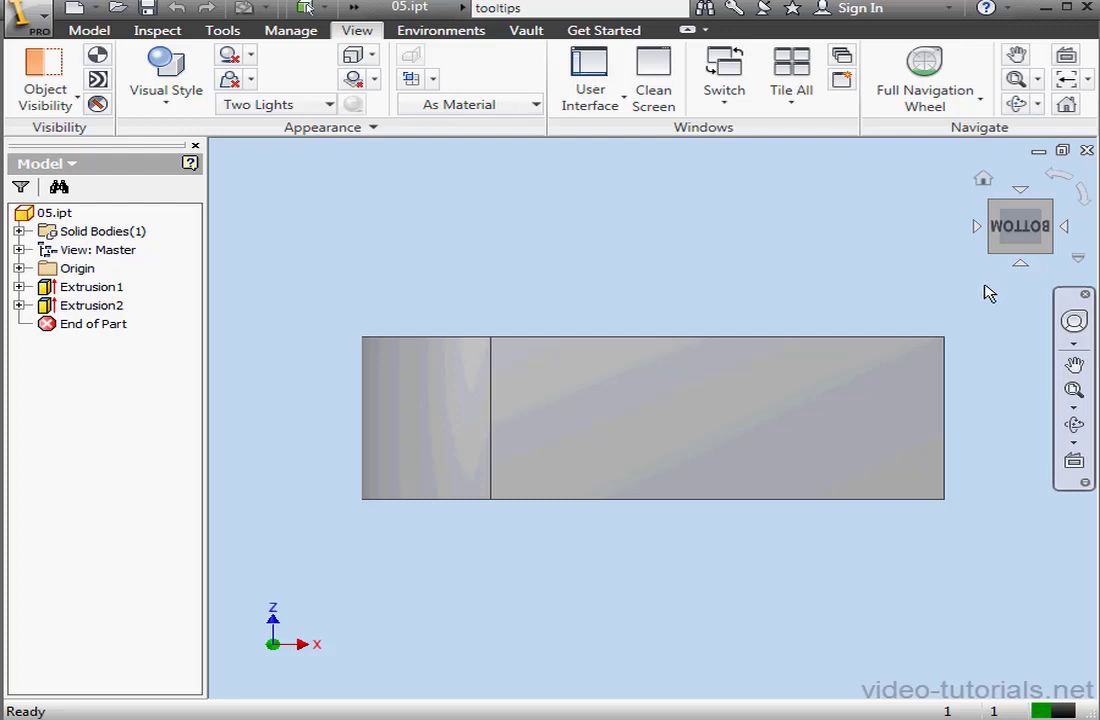
- Set On-Screen Position to Top Left in the ViewCube Options dialog
right_click(1086, 270)
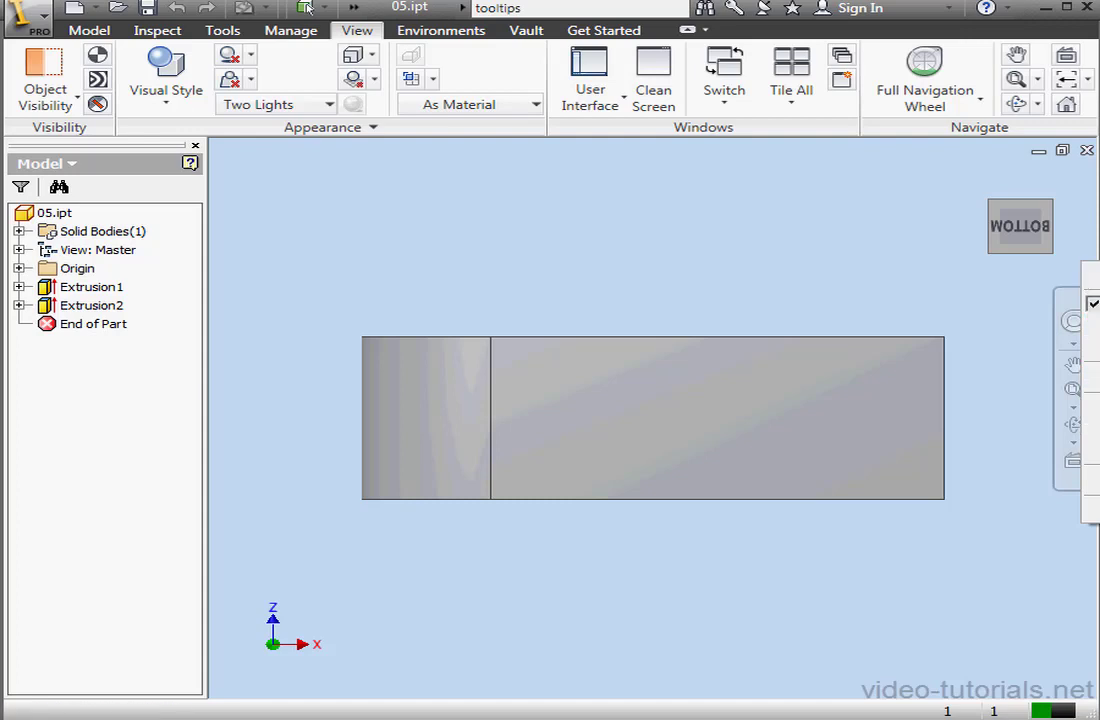
left_click(1092, 479)
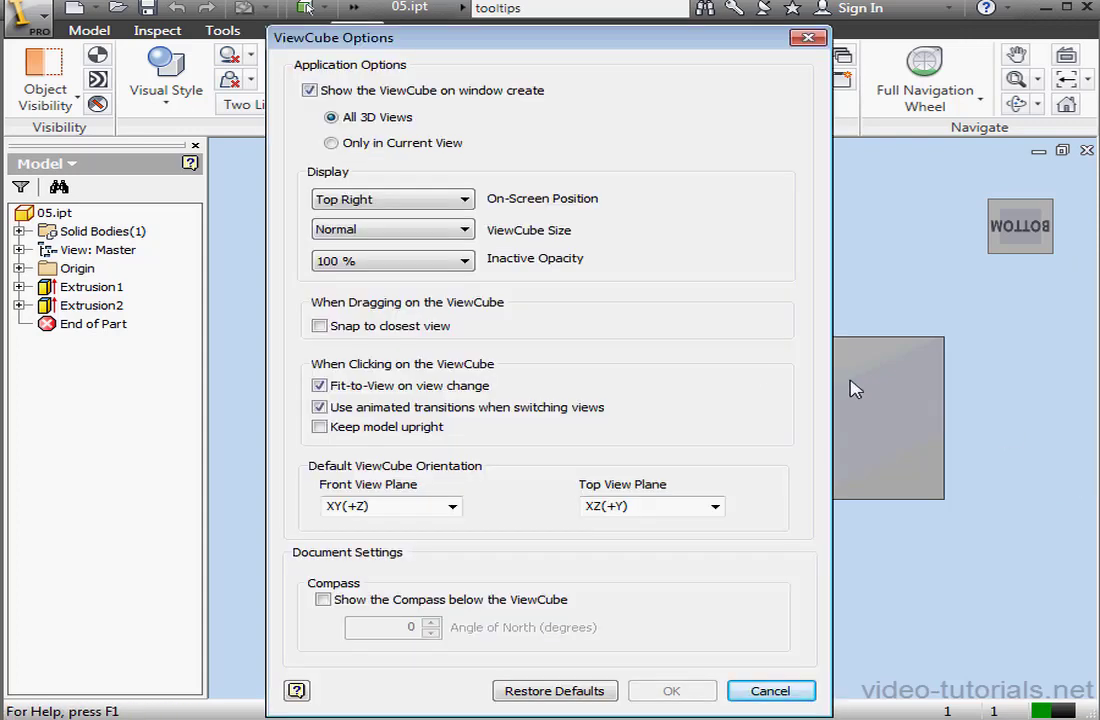
left_click(465, 200)
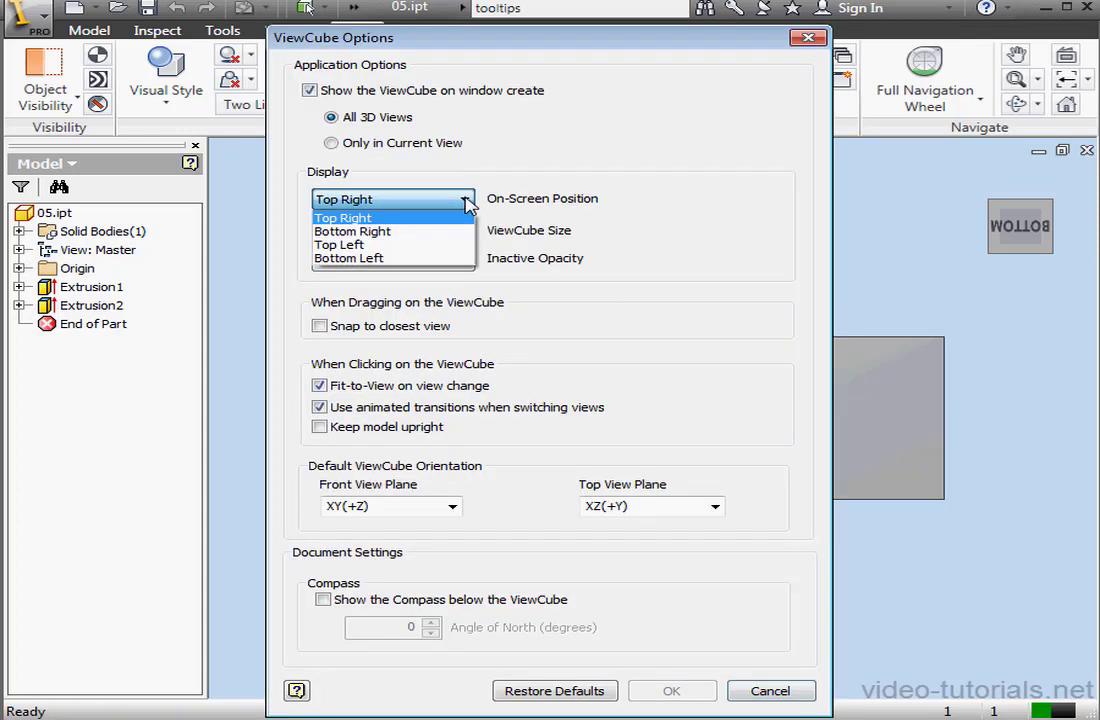
left_click(406, 246)
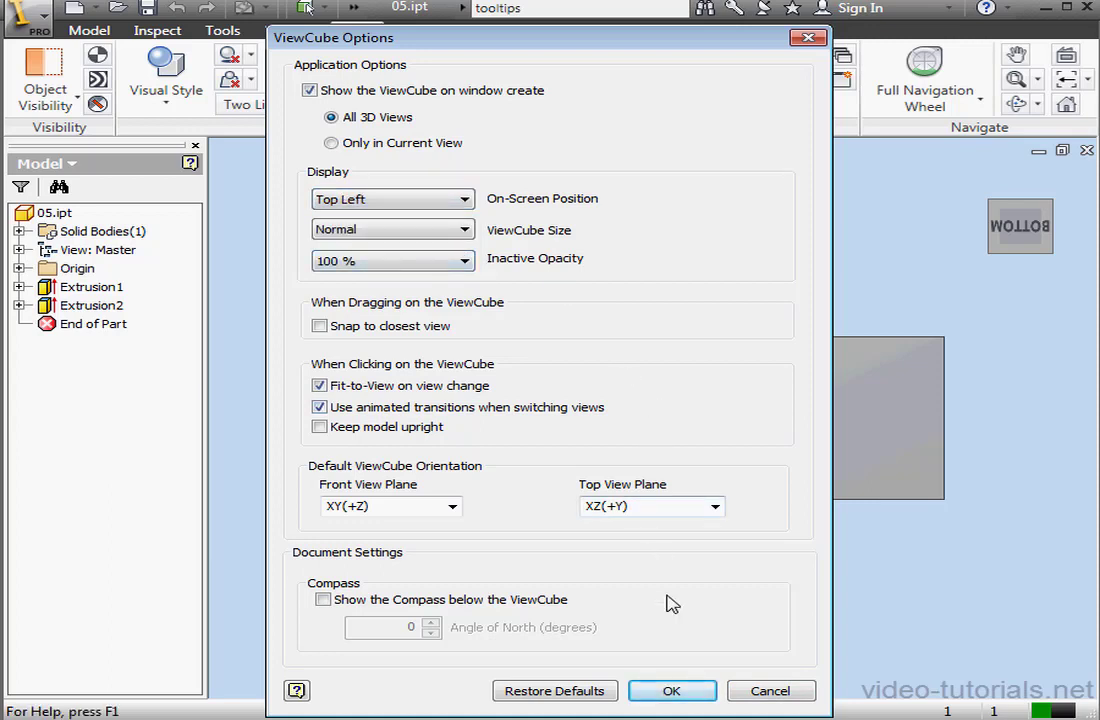
left_click(672, 691)
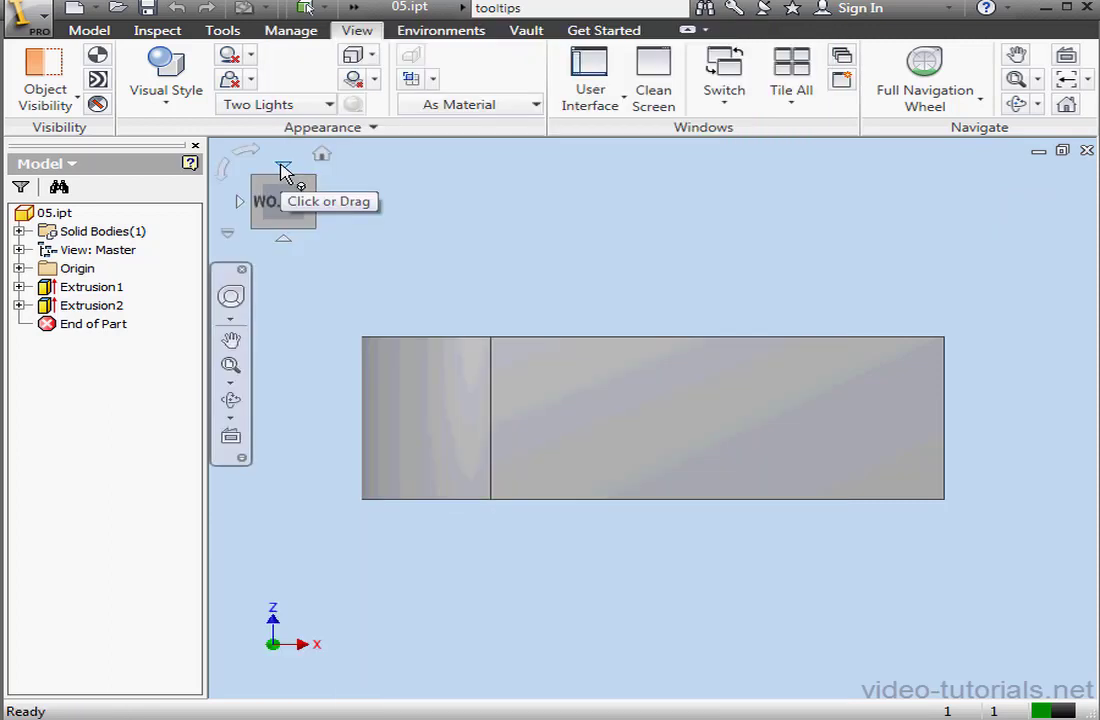
- Make the front view the home view with fixed distance
left_click(283, 167)
right_click(228, 236)
mouse_move(354, 383)
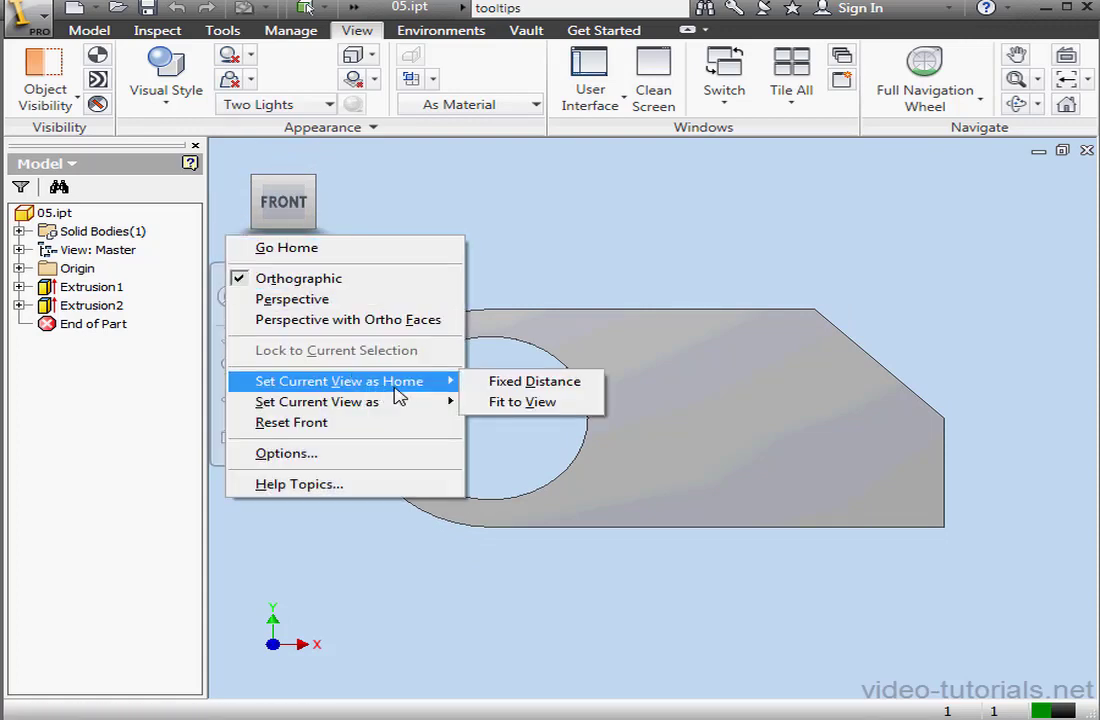
left_click(505, 382)
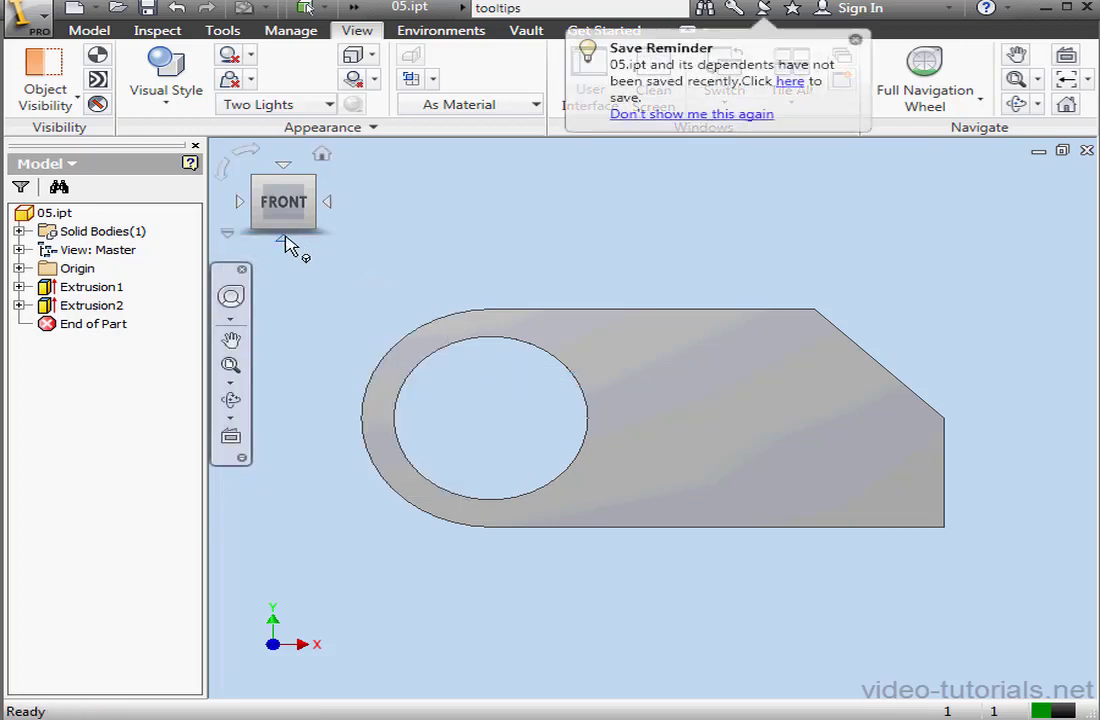
- Check the new home from the bottom view, then reopen the ViewCube's view-command menu
left_click(285, 243)
left_click(321, 157)
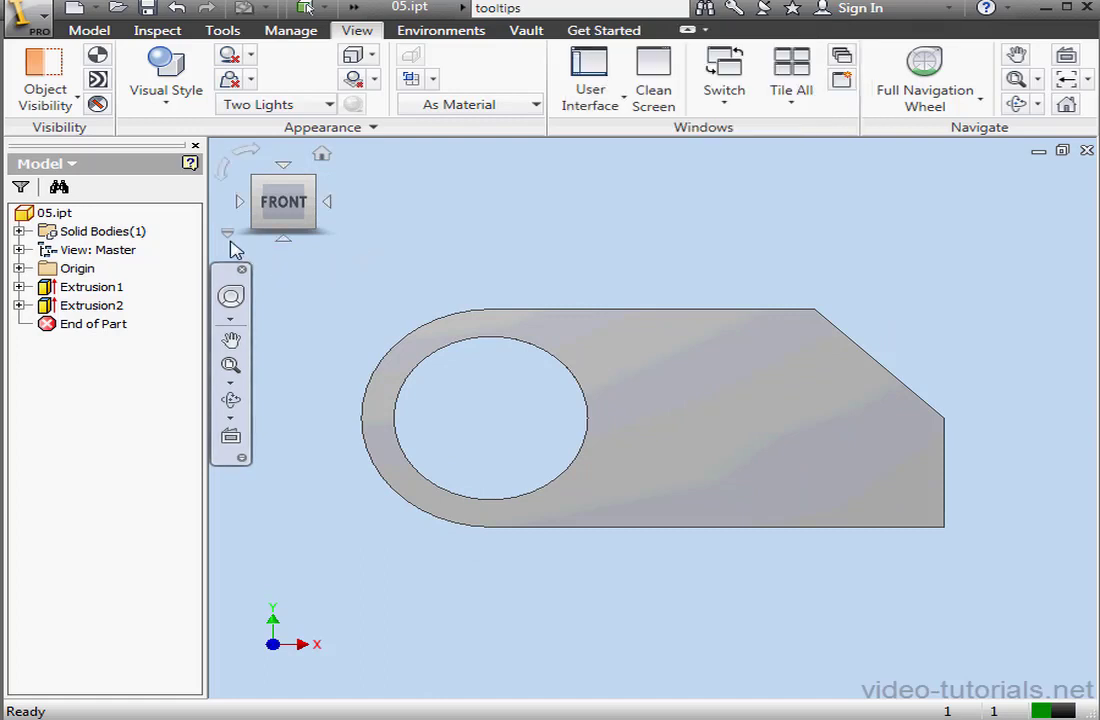
left_click(227, 234)
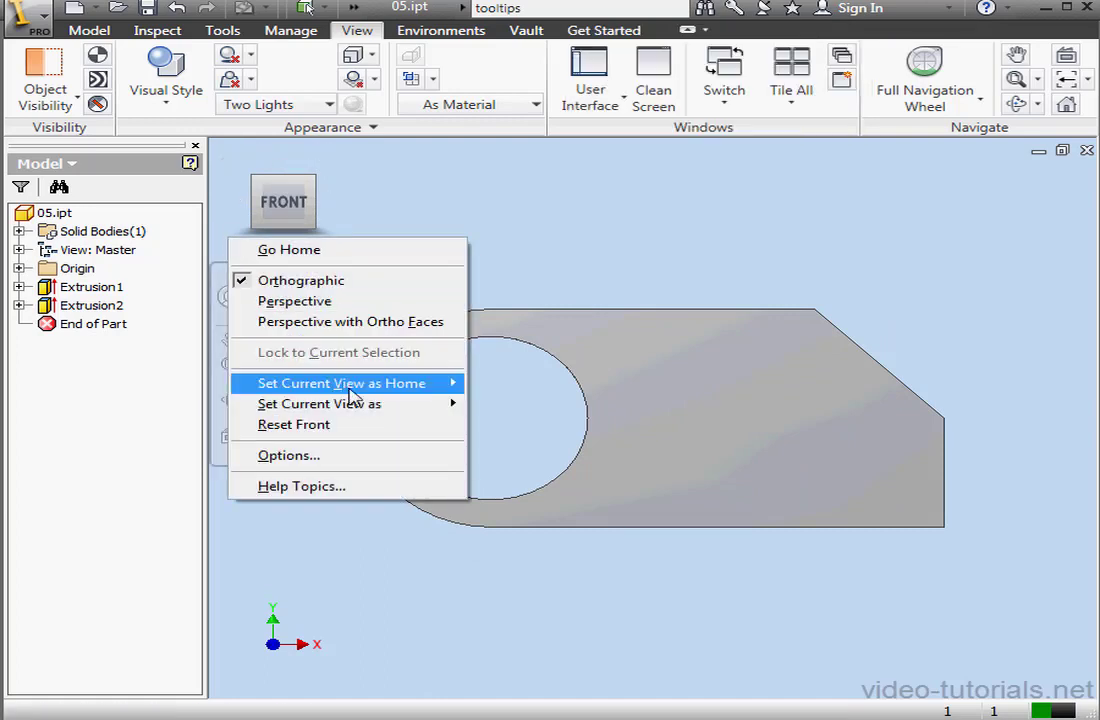
mouse_move(356, 396)
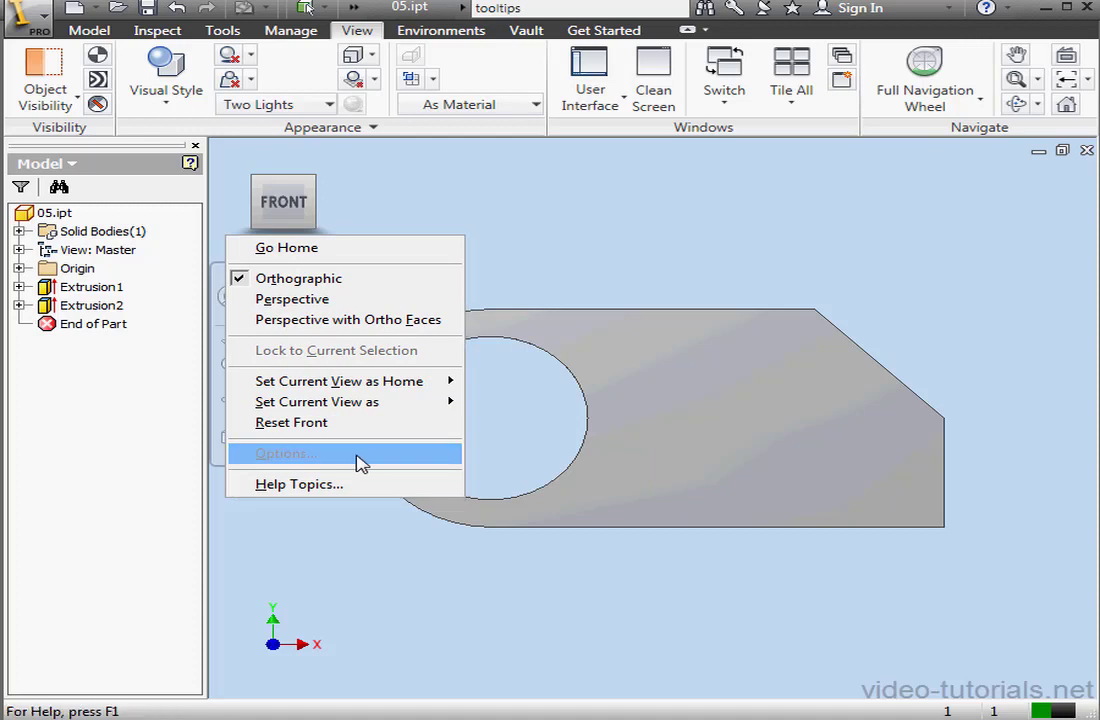
- Keep the Top Left position and set ViewCube Size to Tiny in ViewCube Options
left_click(361, 453)
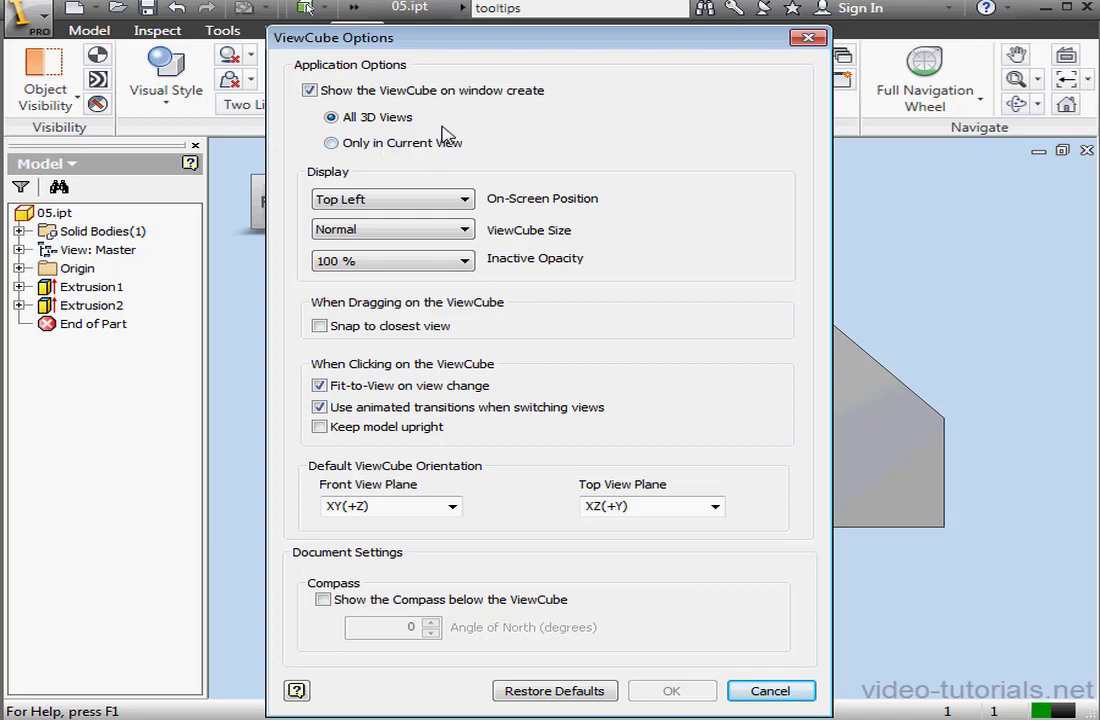
left_click(465, 200)
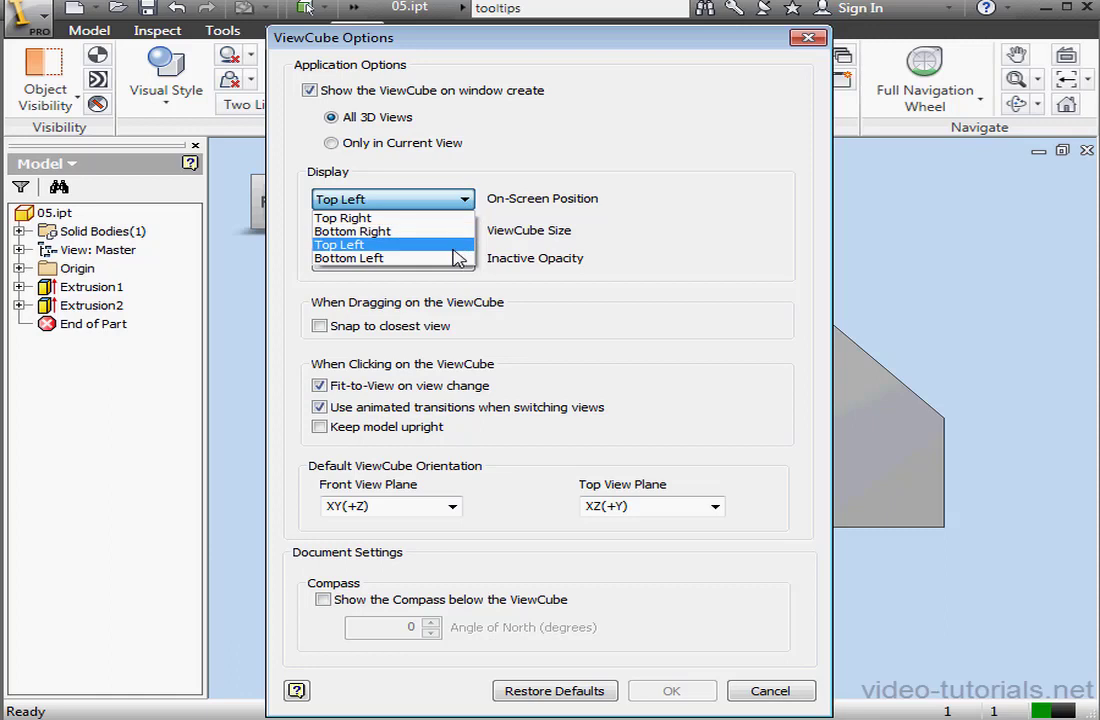
left_click(454, 247)
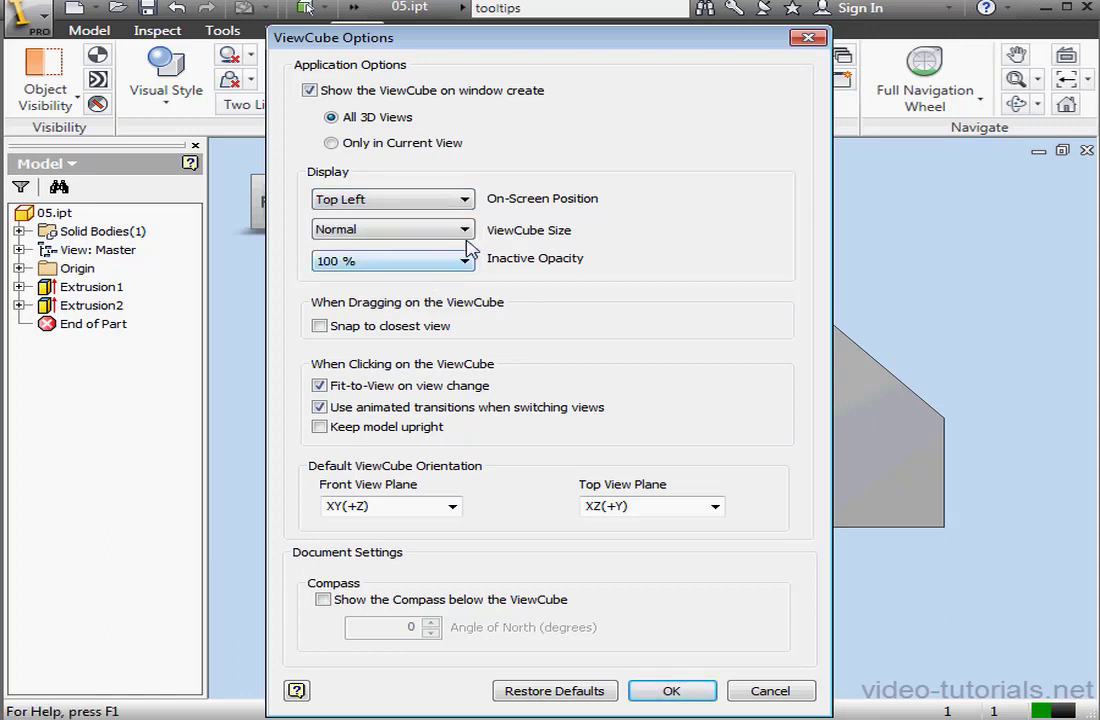
left_click(466, 232)
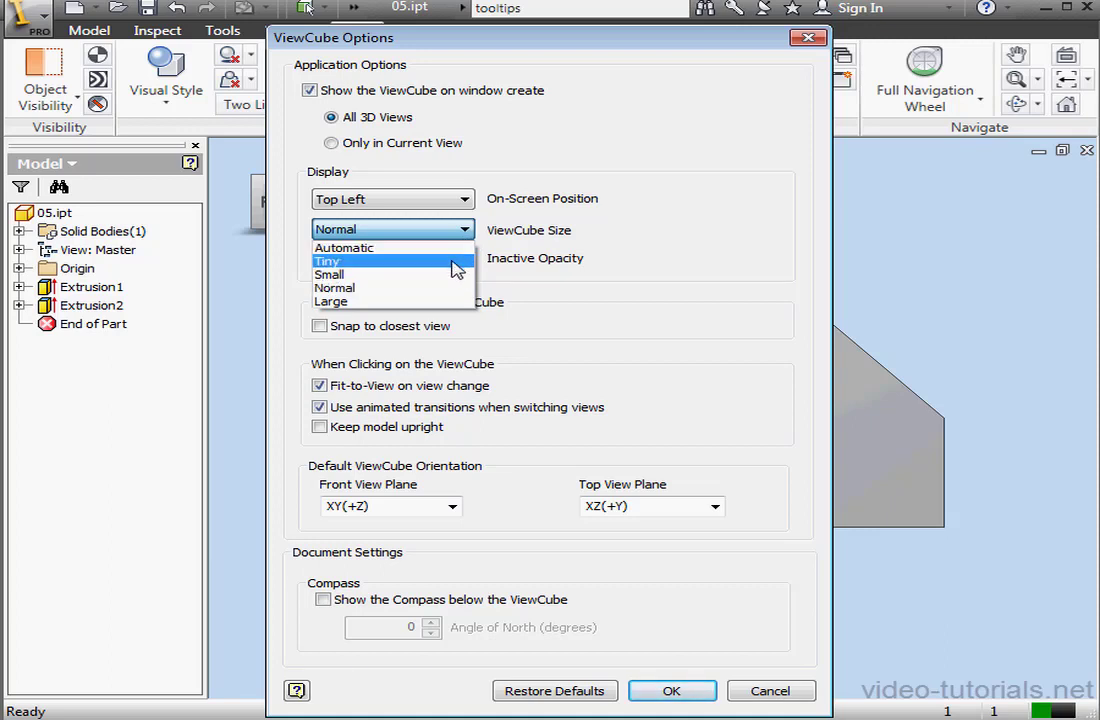
left_click(452, 262)
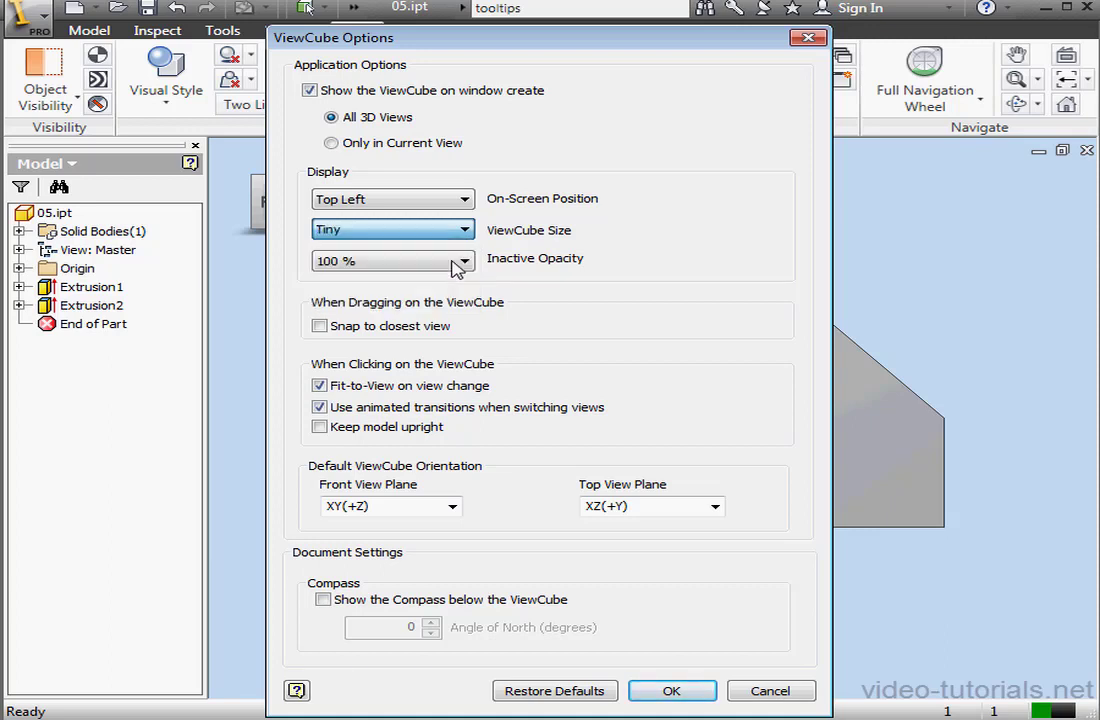
left_click(671, 691)
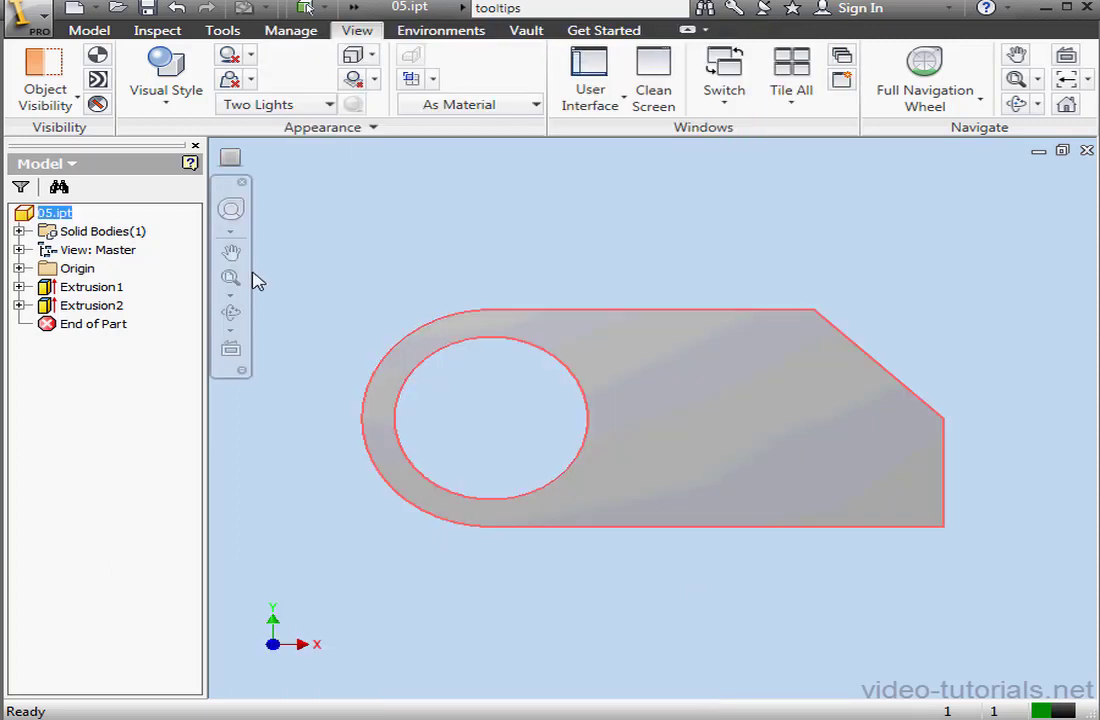
- Set the ViewCube size to Small in ViewCube Options and clear the part selection
right_click(226, 162)
left_click(289, 392)
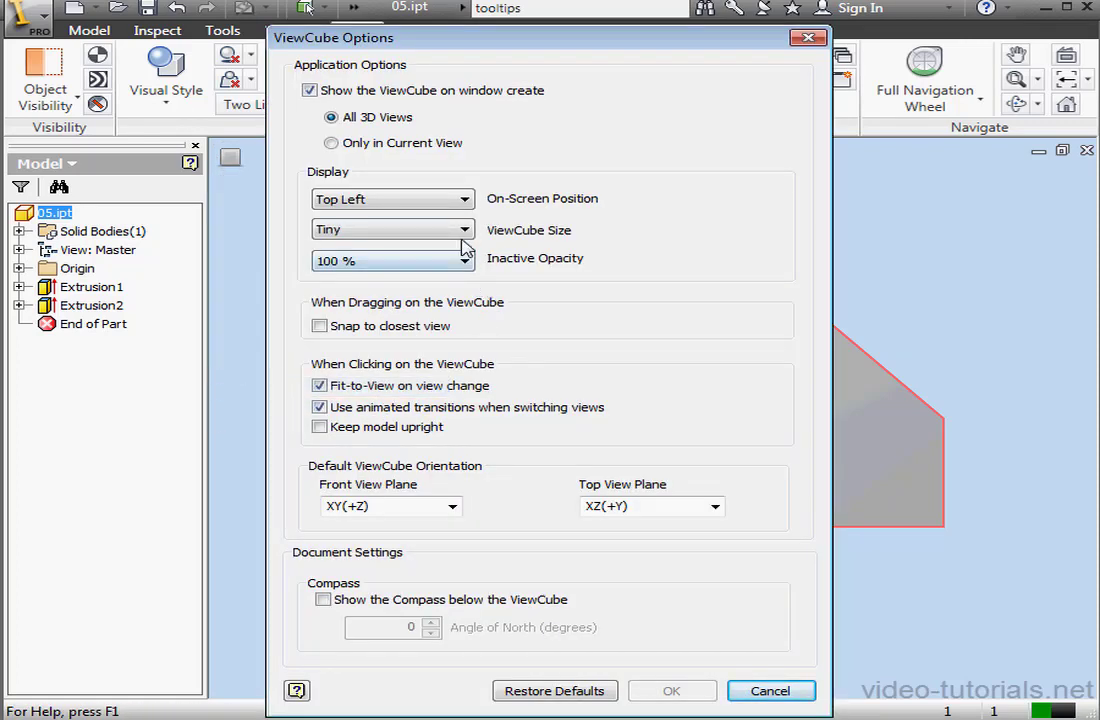
left_click(402, 229)
left_click(437, 274)
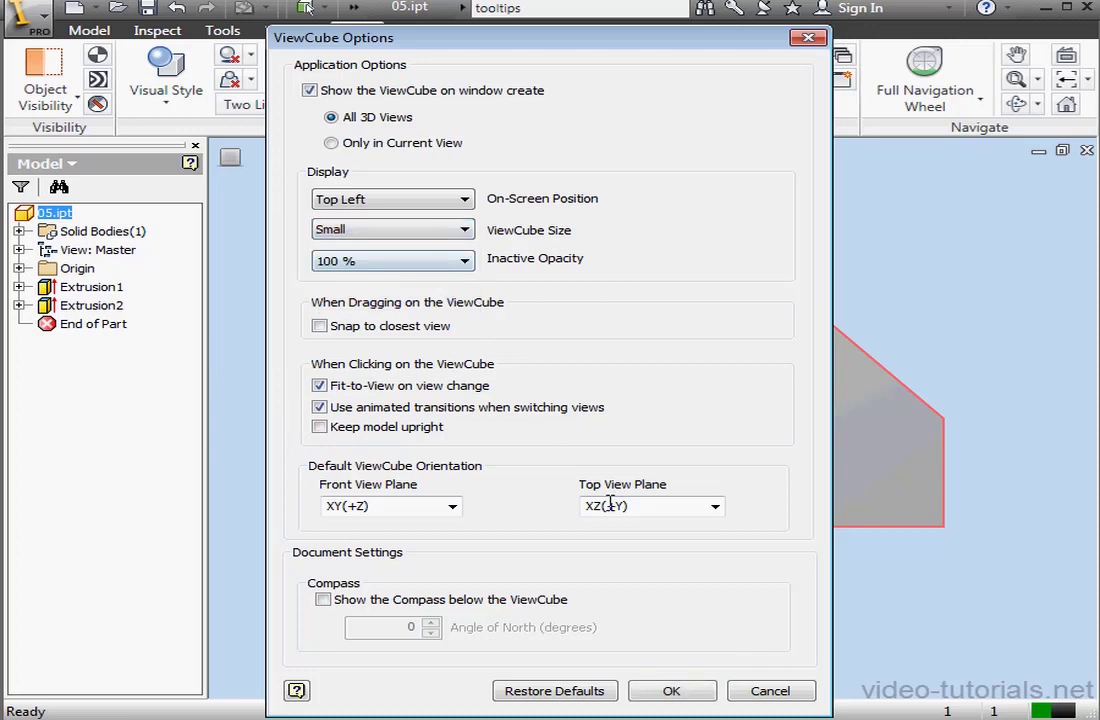
left_click(686, 690)
left_click(340, 330)
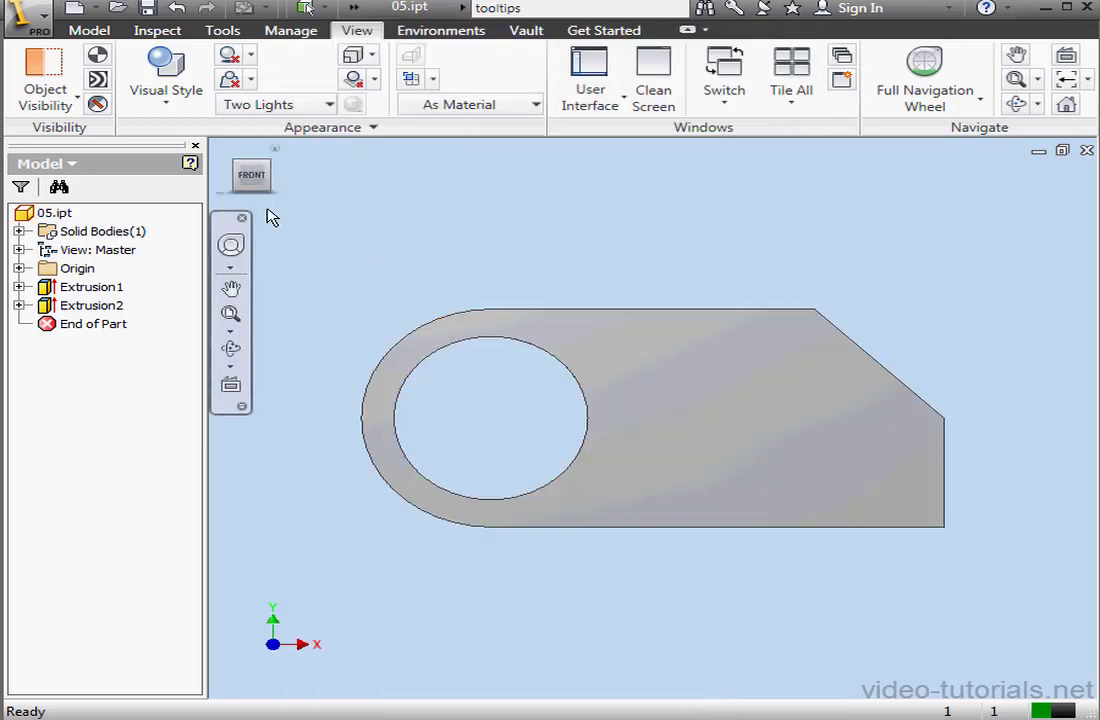
- Change the ViewCube size to Large in ViewCube Options
right_click(224, 202)
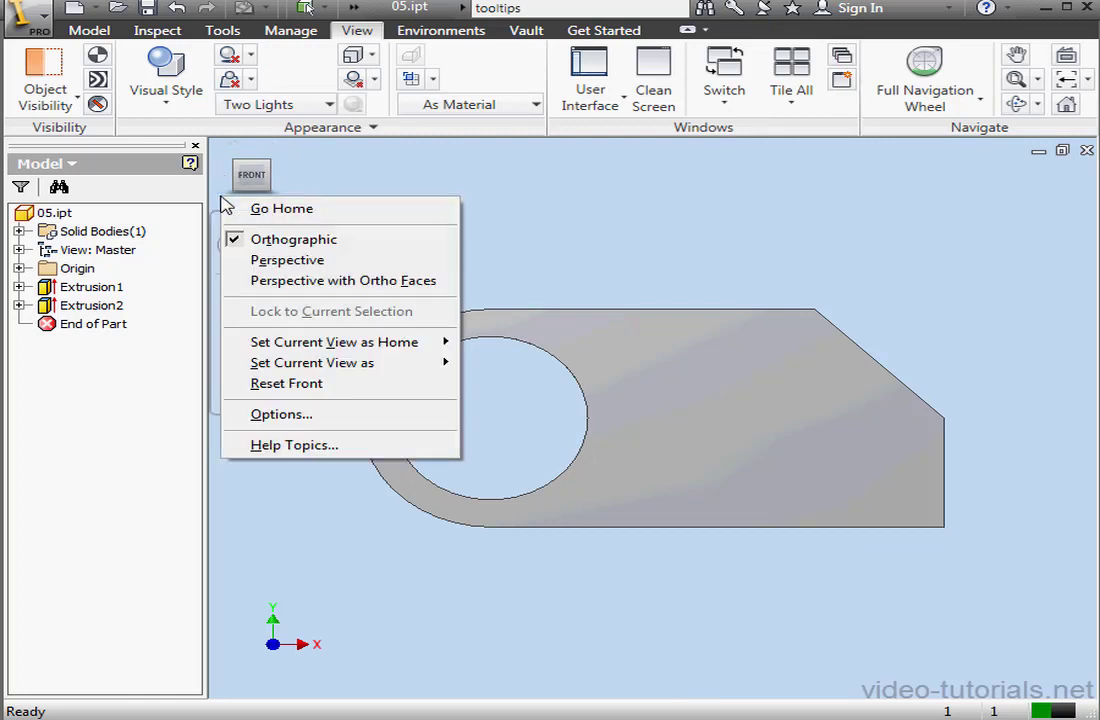
left_click(296, 416)
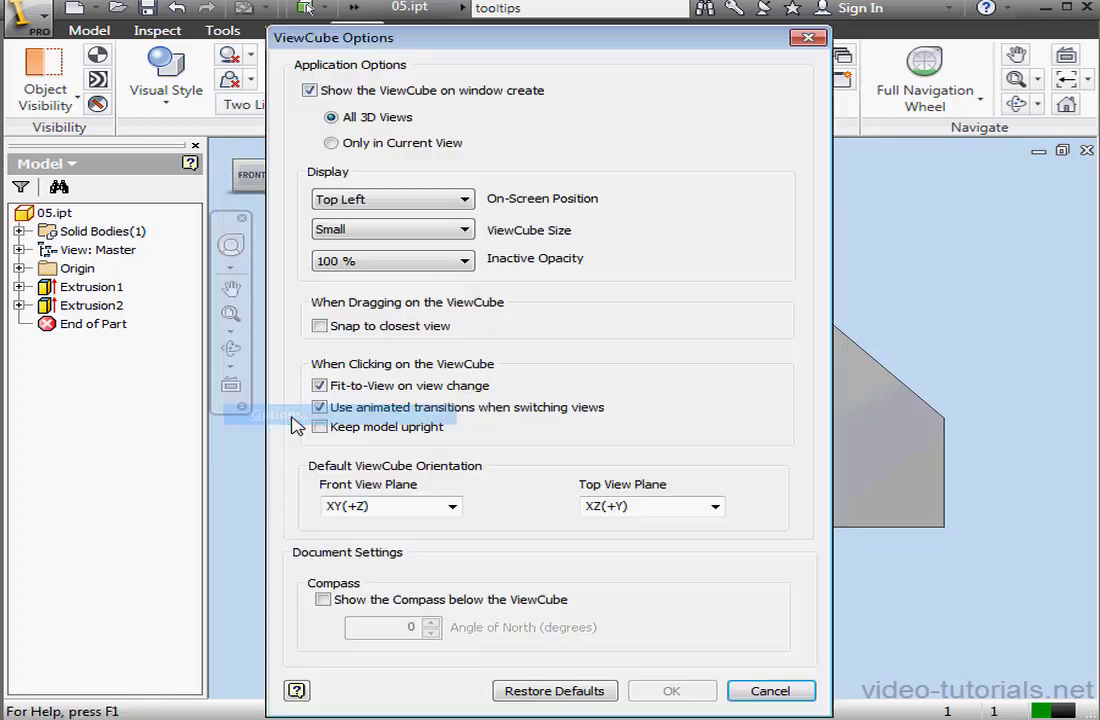
left_click(464, 230)
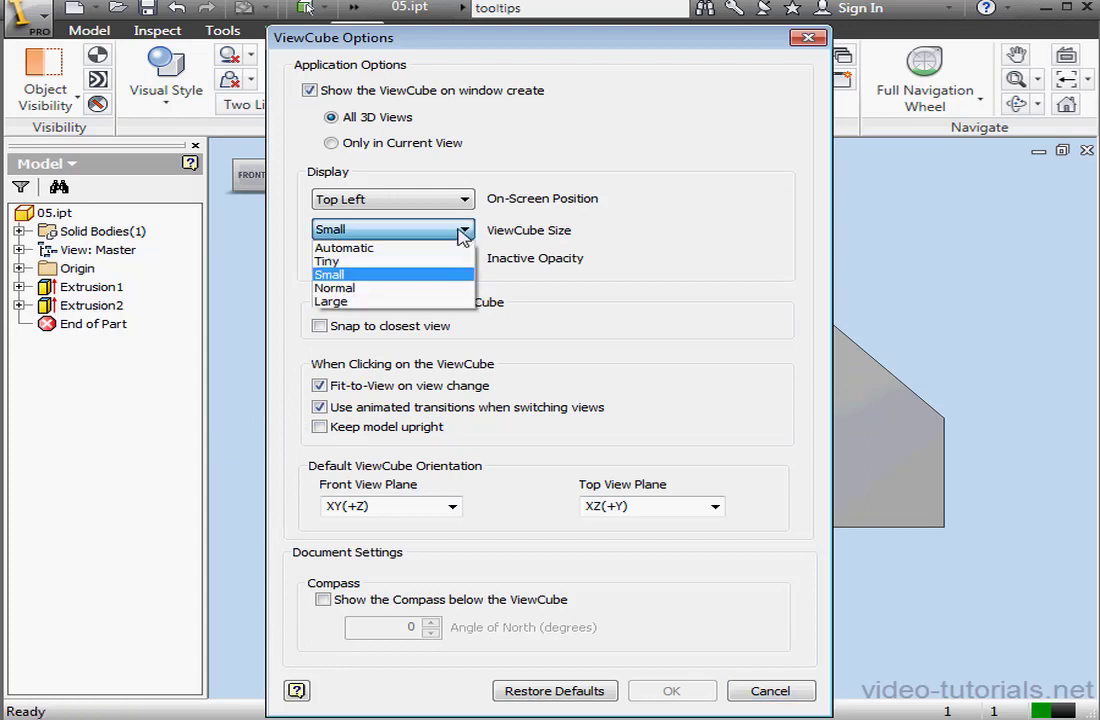
left_click(413, 301)
left_click(688, 690)
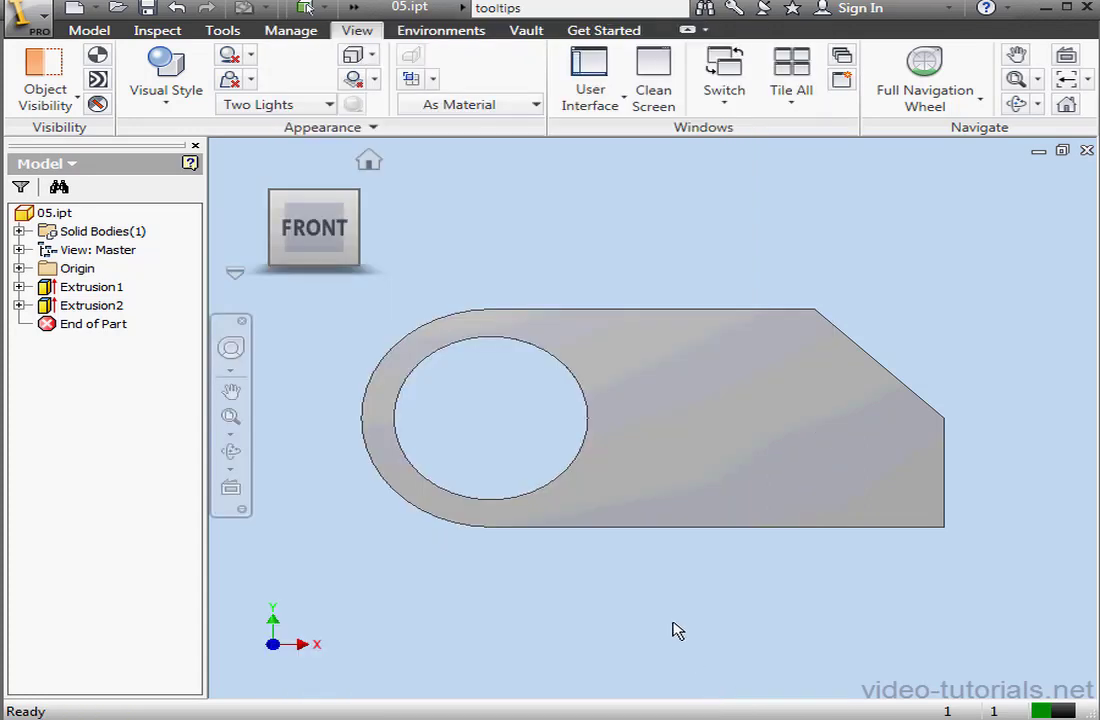
right_click(238, 277)
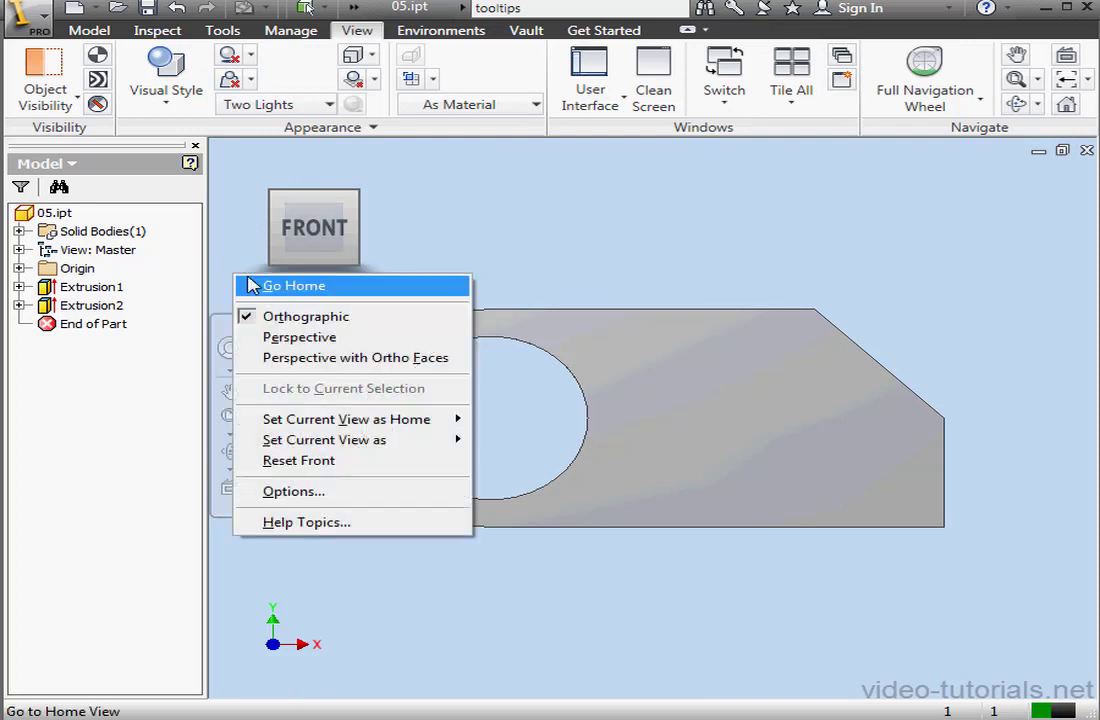
- Set ViewCube Size to Normal and Inactive Opacity to 0 % in ViewCube Options
left_click(300, 492)
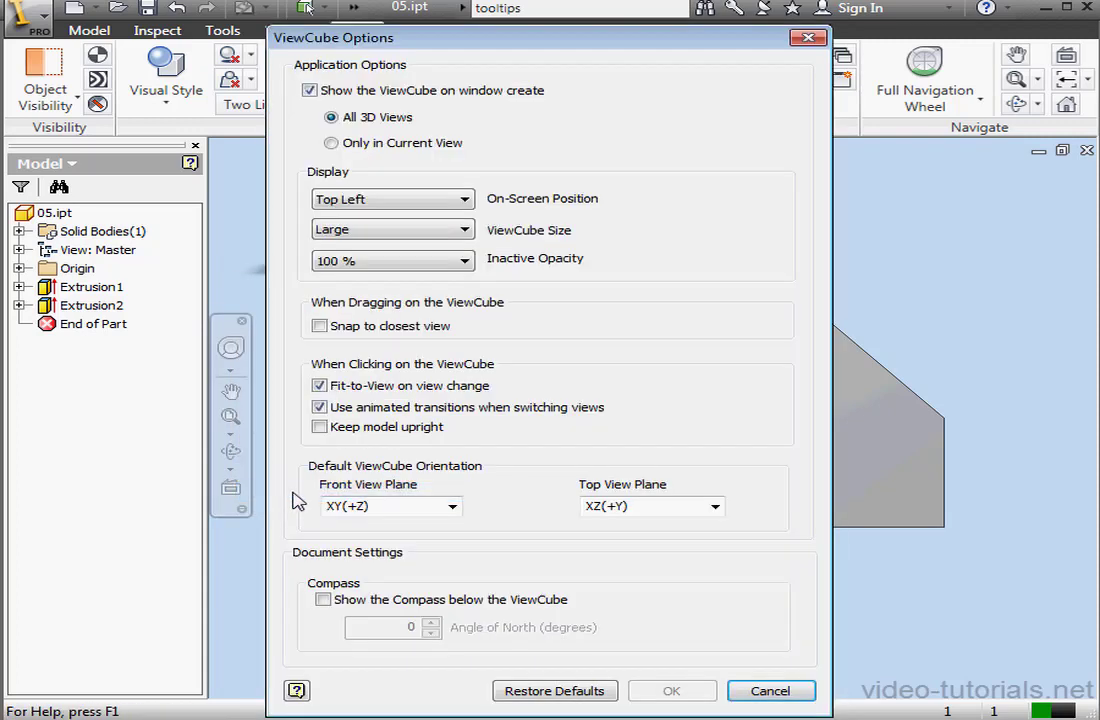
left_click(462, 229)
left_click(438, 289)
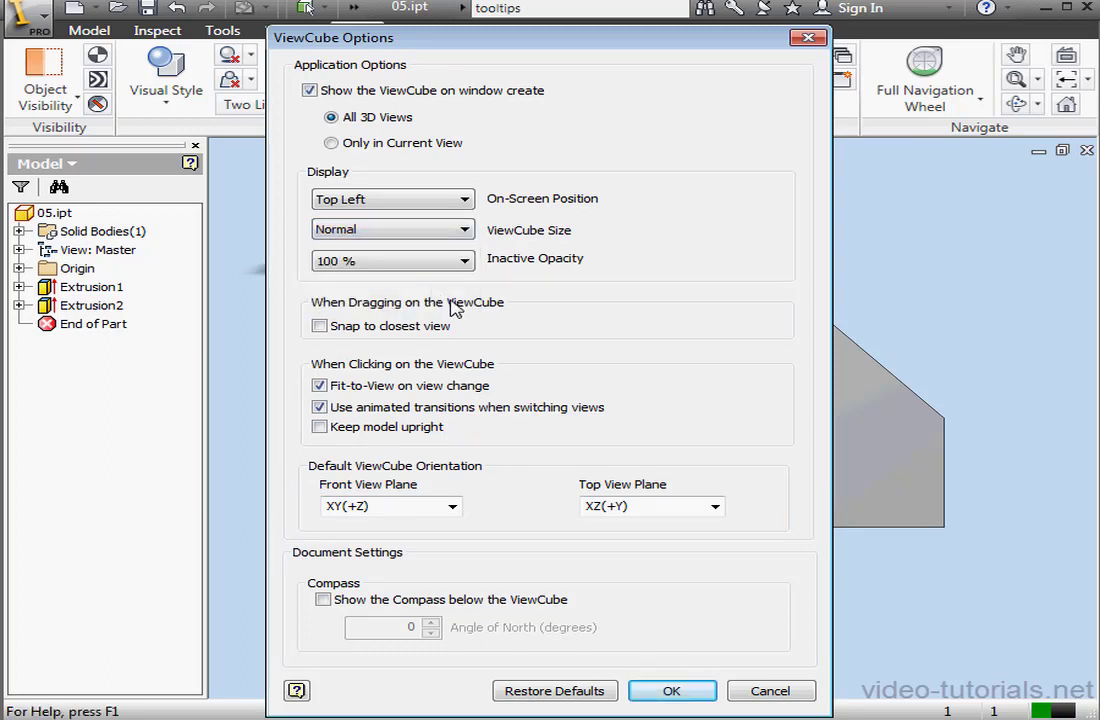
left_click(465, 261)
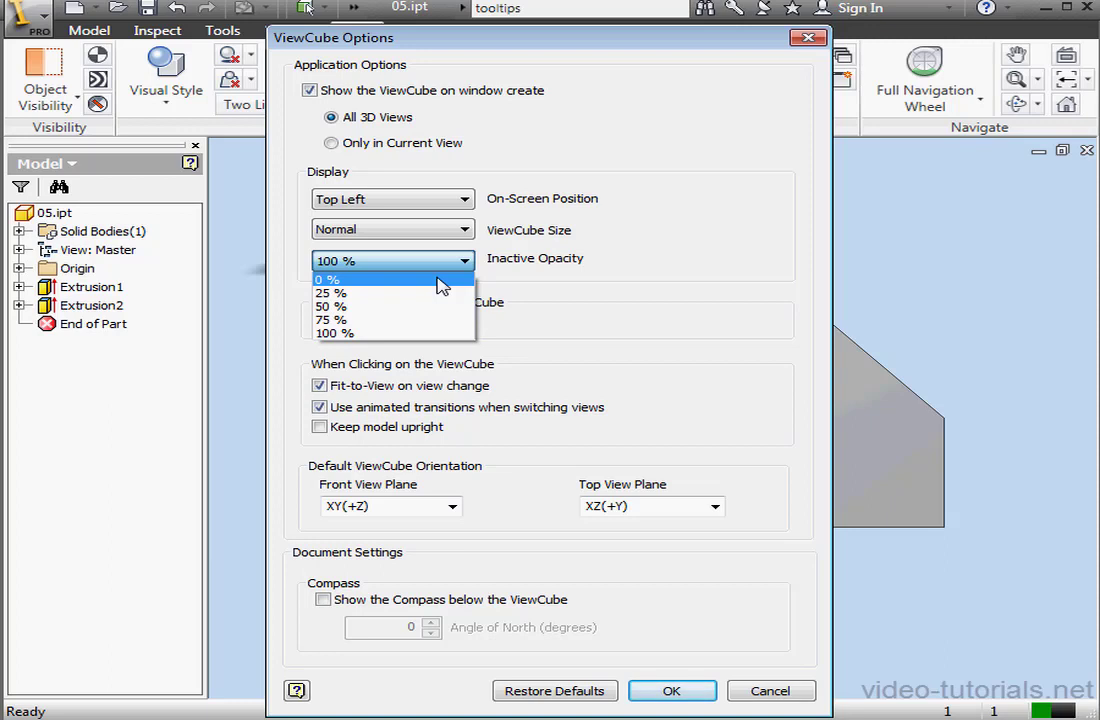
left_click(442, 282)
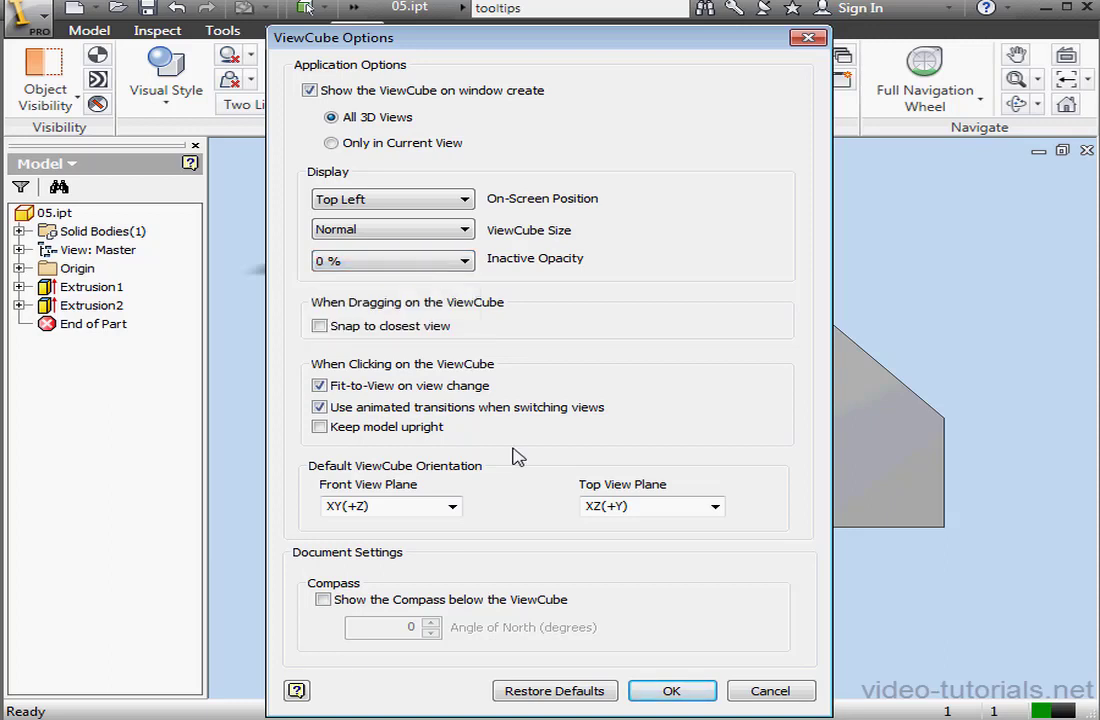
left_click(672, 689)
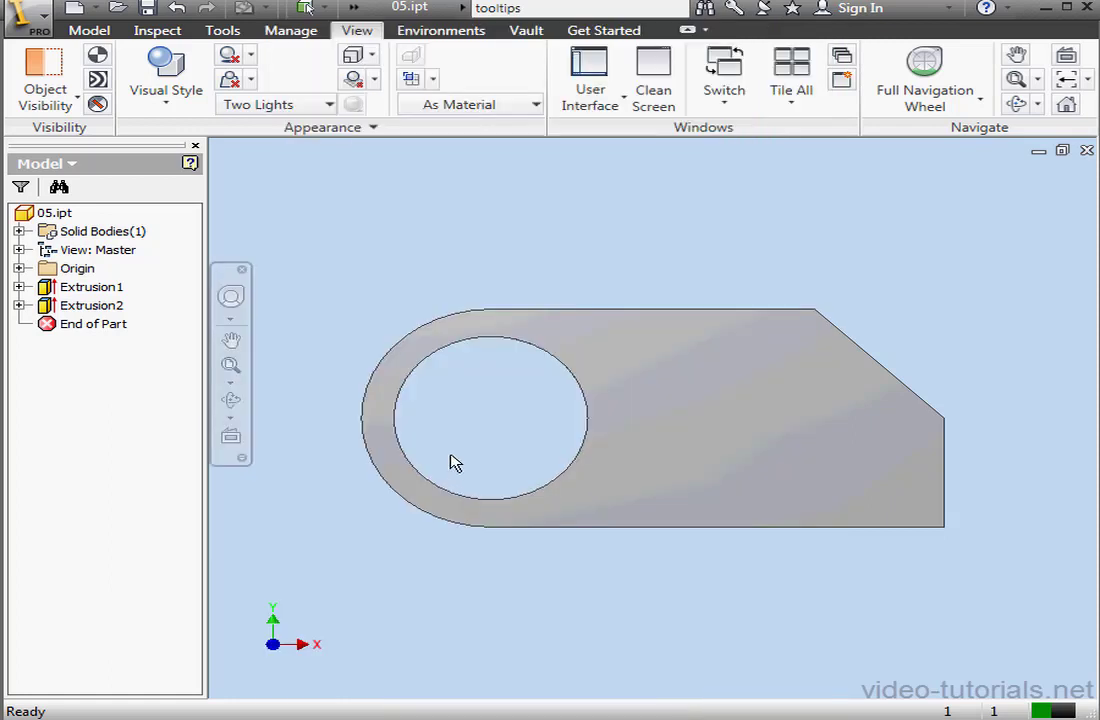
- Change Inactive Opacity back to 100 % in the ViewCube Options dialog
mouse_move(295, 230)
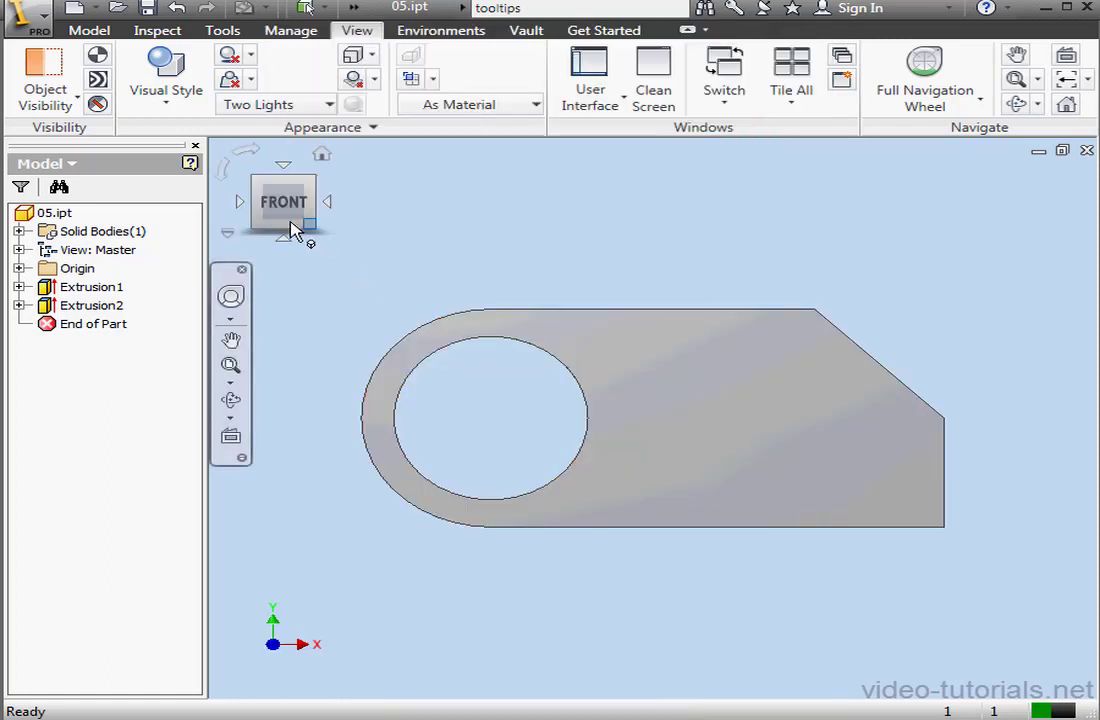
right_click(234, 237)
left_click(303, 454)
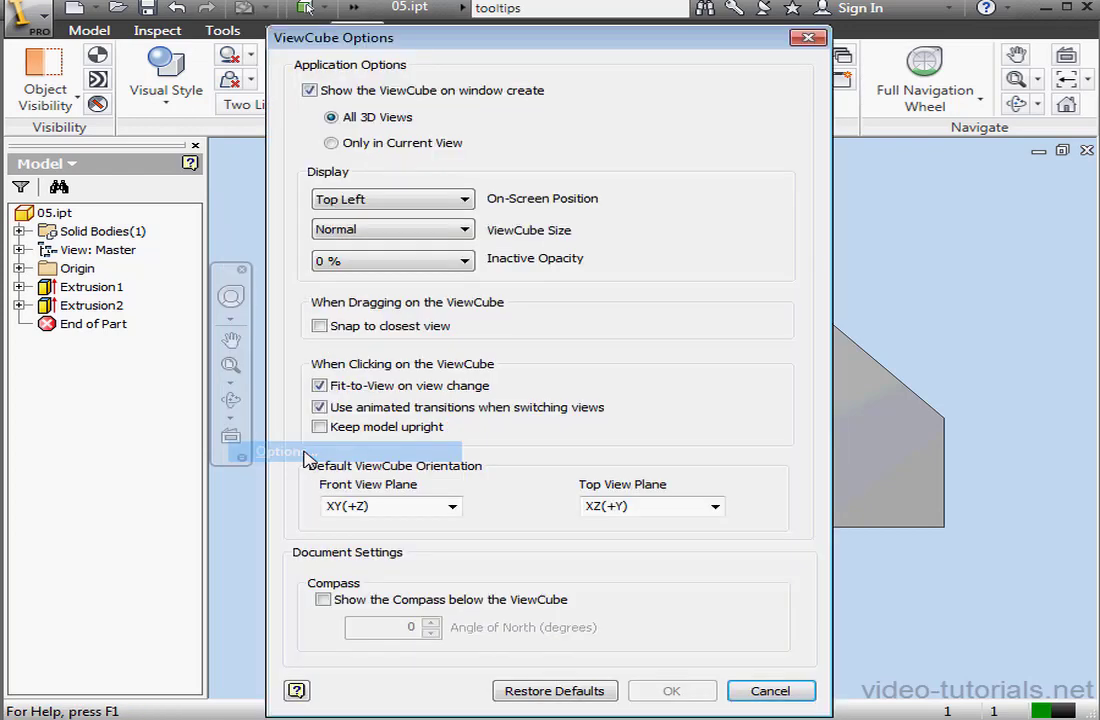
left_click(464, 260)
left_click(410, 335)
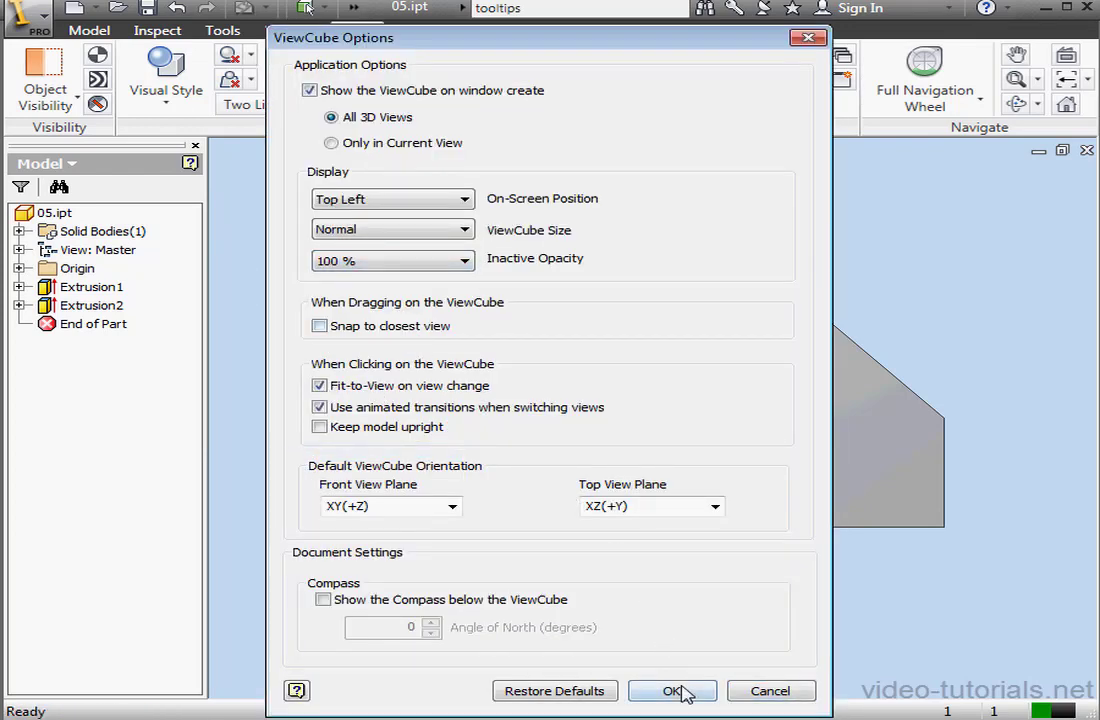
left_click(681, 691)
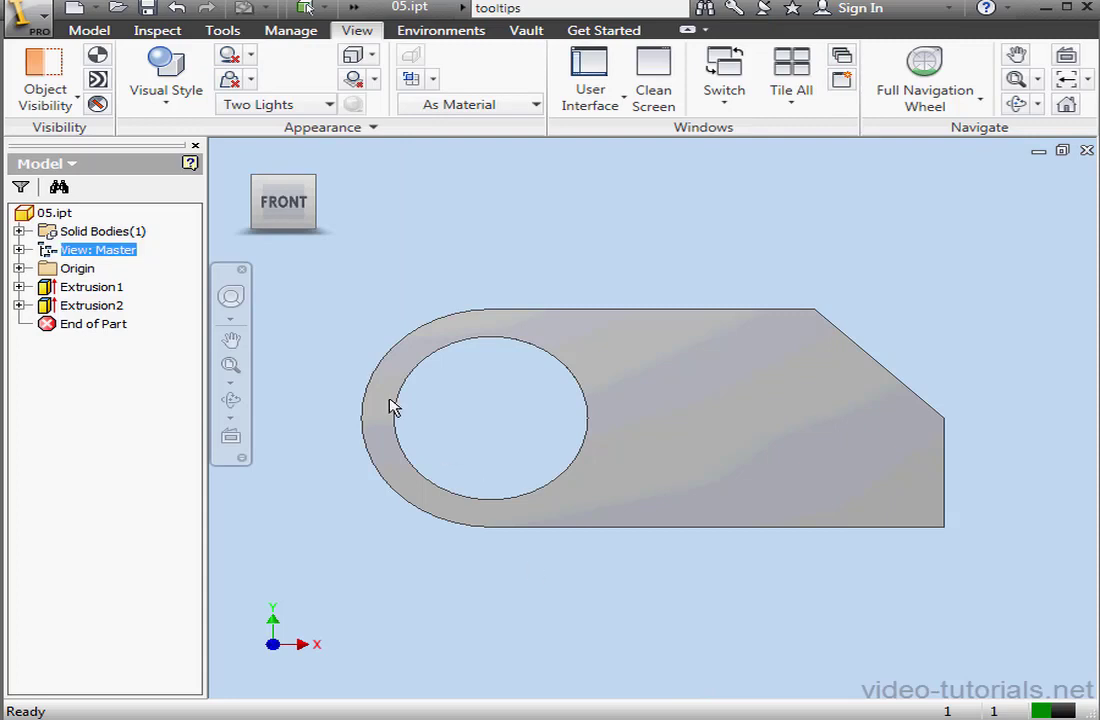
- Reopen the ViewCube Options dialog from the ViewCube menu
left_click(228, 238)
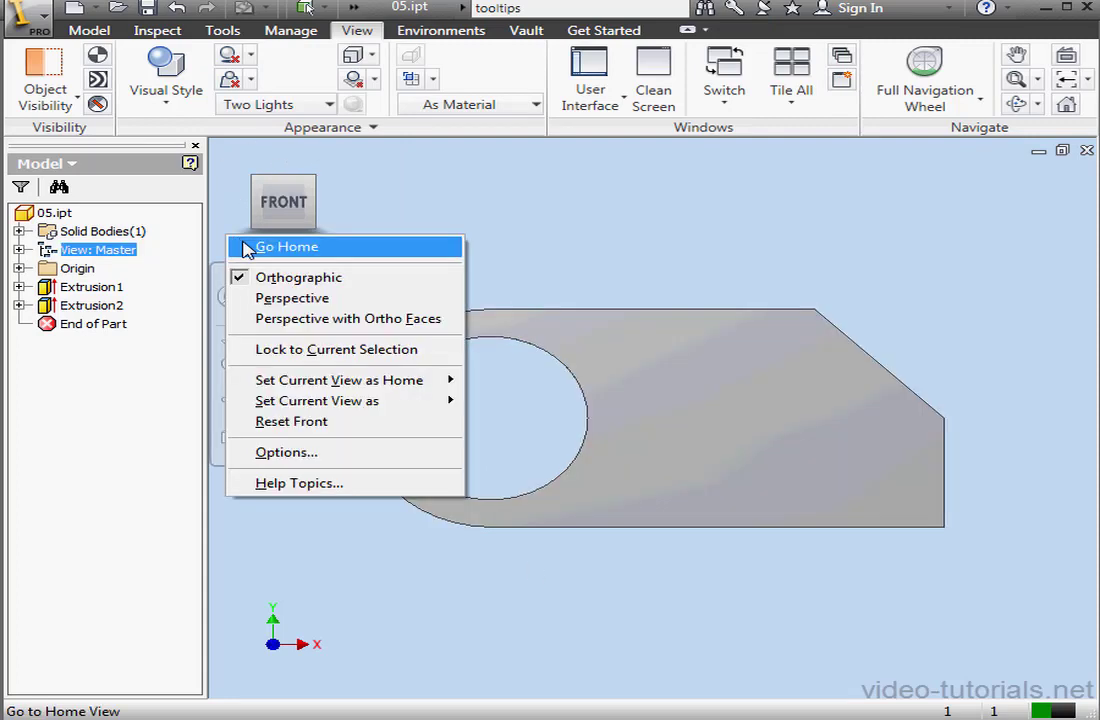
left_click(303, 454)
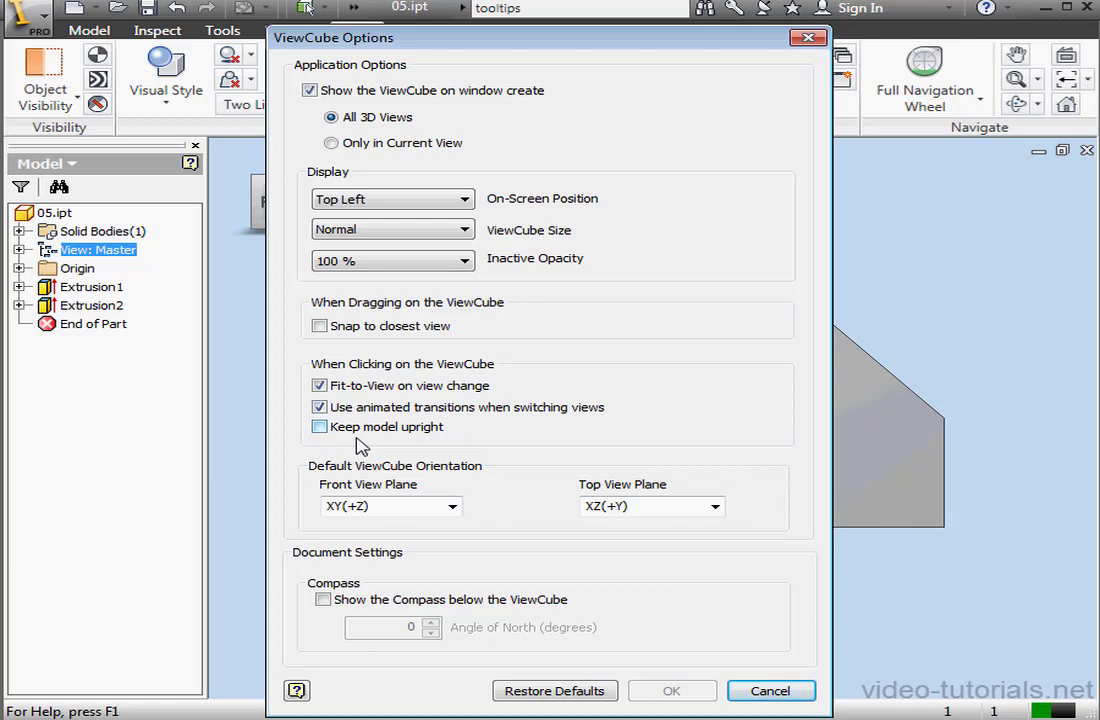
- Keep XY(+Z) as the front view plane and XZ(+Y) as the top view plane
left_click(455, 508)
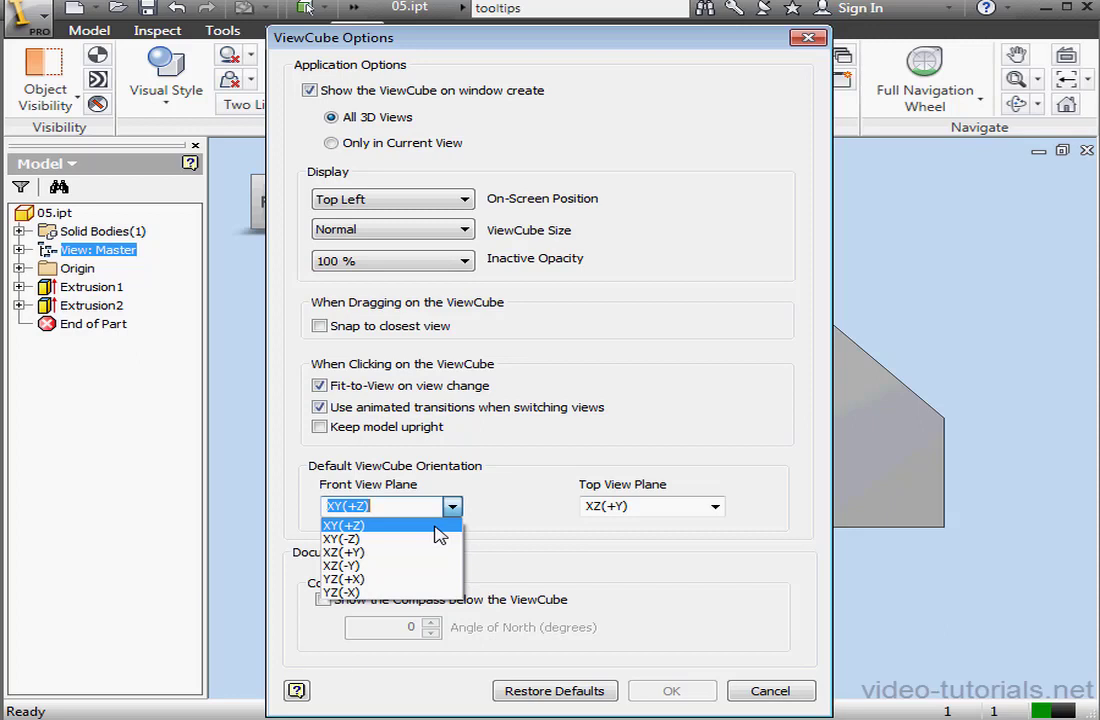
left_click(435, 527)
left_click(716, 507)
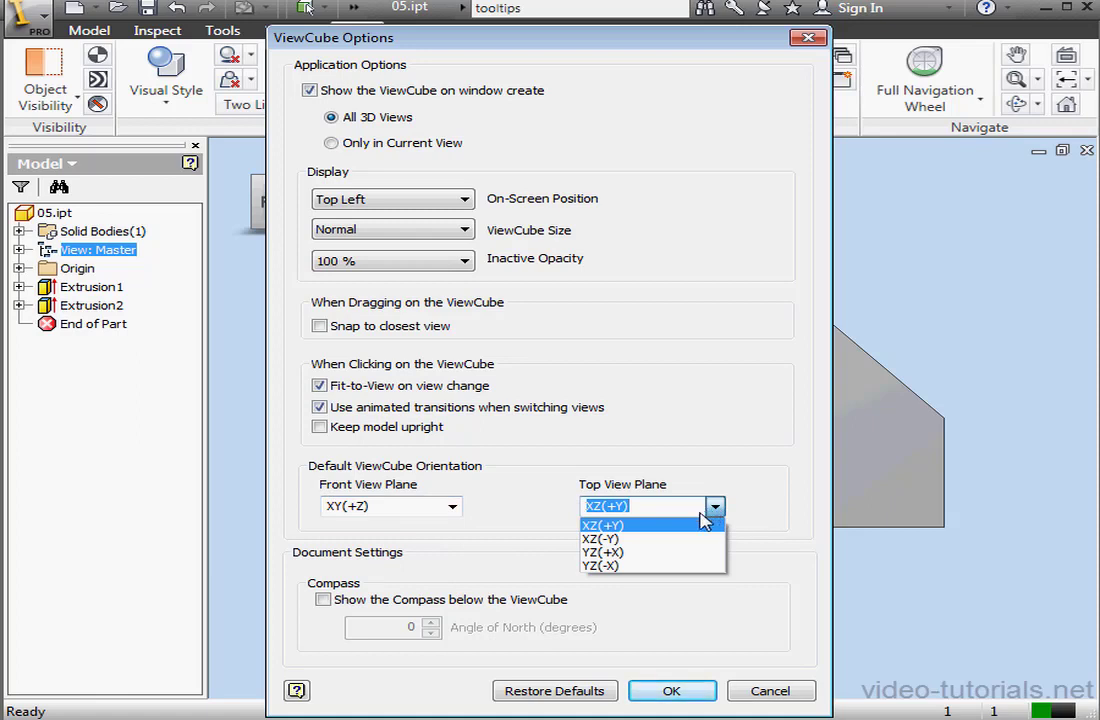
left_click(700, 530)
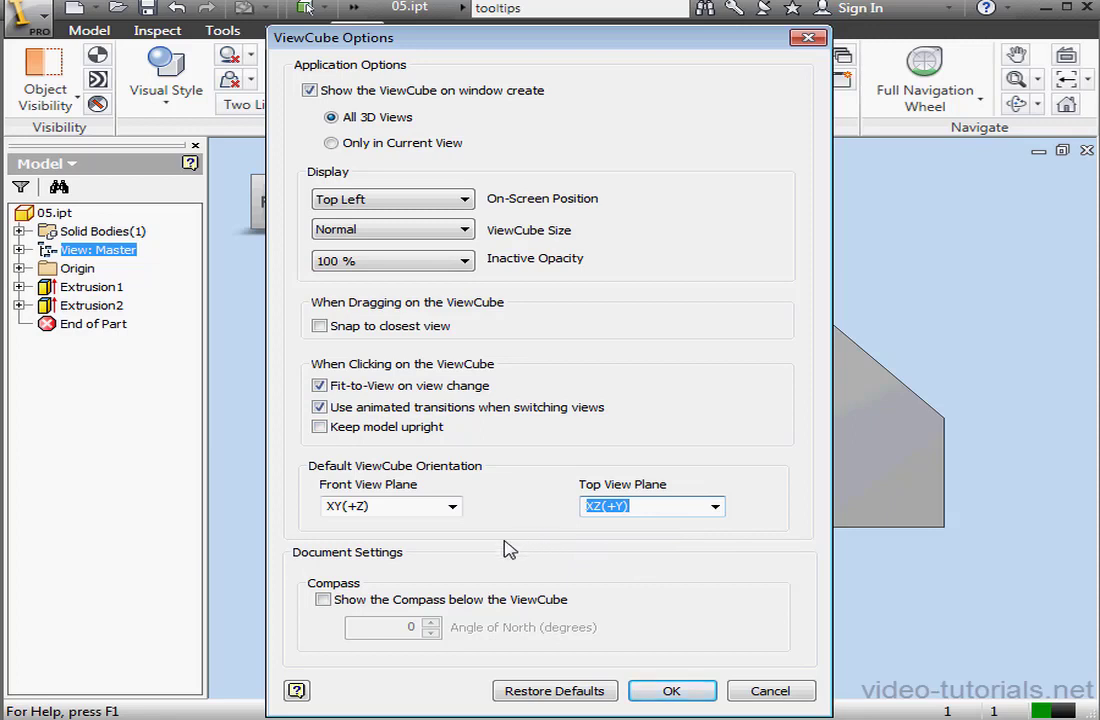
- Turn on Show the Compass below the ViewCube and clear the Angle of North value
left_click(322, 600)
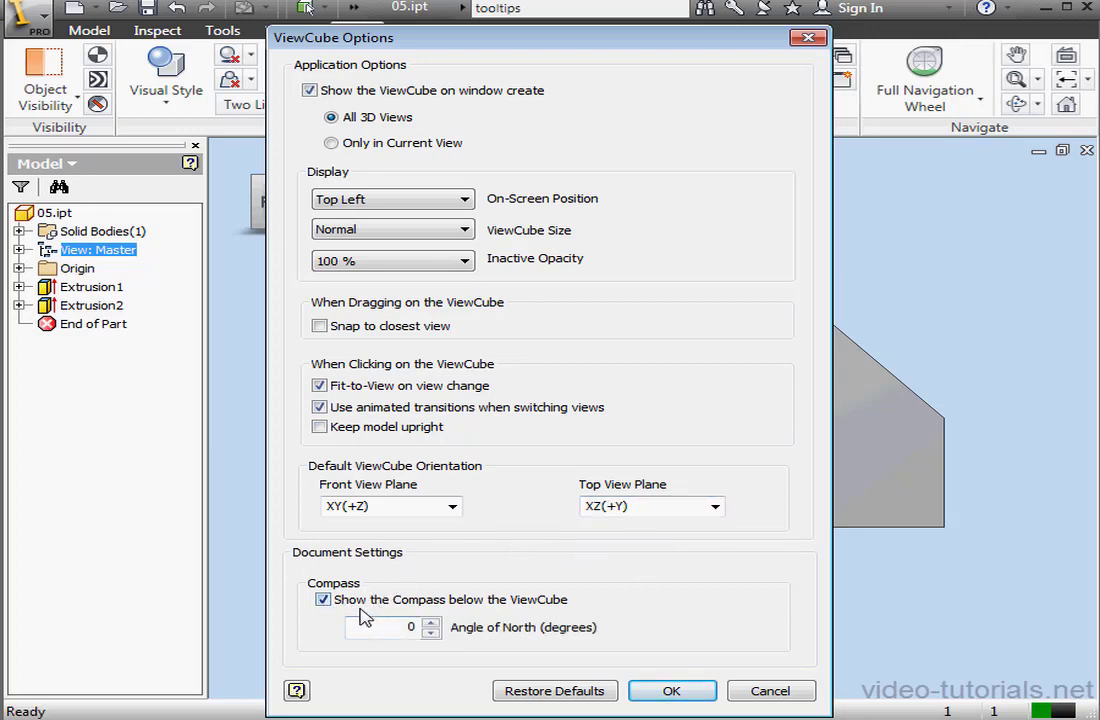
double_click(408, 627)
key("BackSpace")
- Apply Angle of North 0 and turn the view from front to top
type("0")
left_click(671, 692)
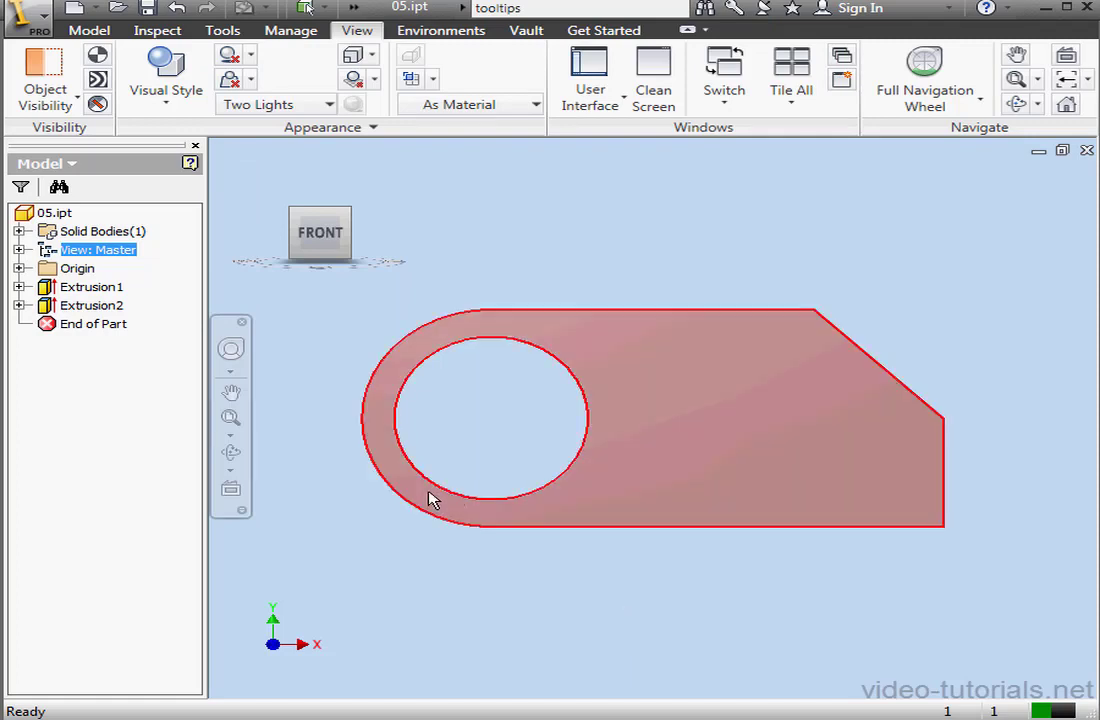
left_click(320, 197)
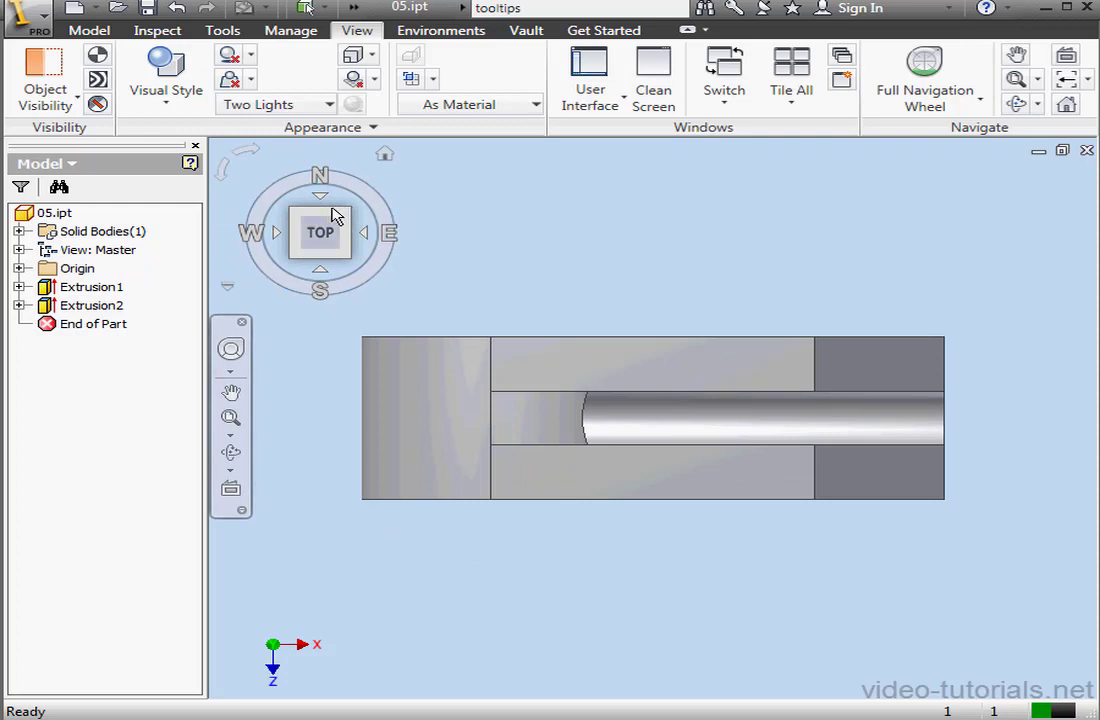
- Turn the bracket to its left side, then its underside, and tilt it slightly
left_click(255, 236)
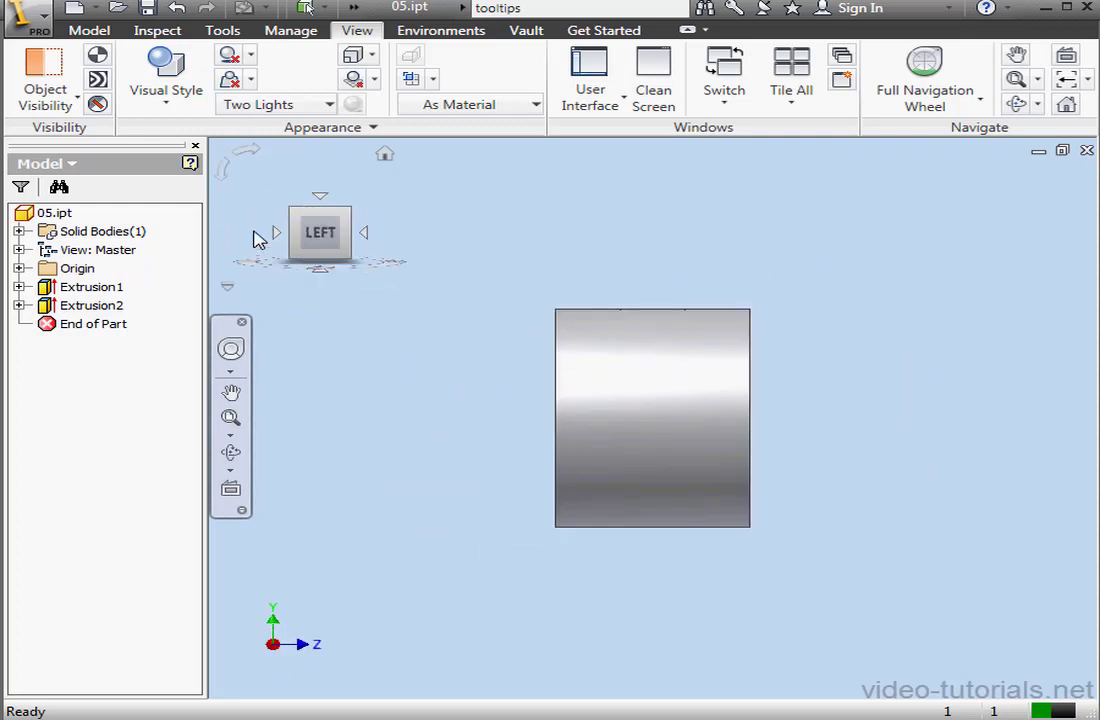
left_click(321, 274)
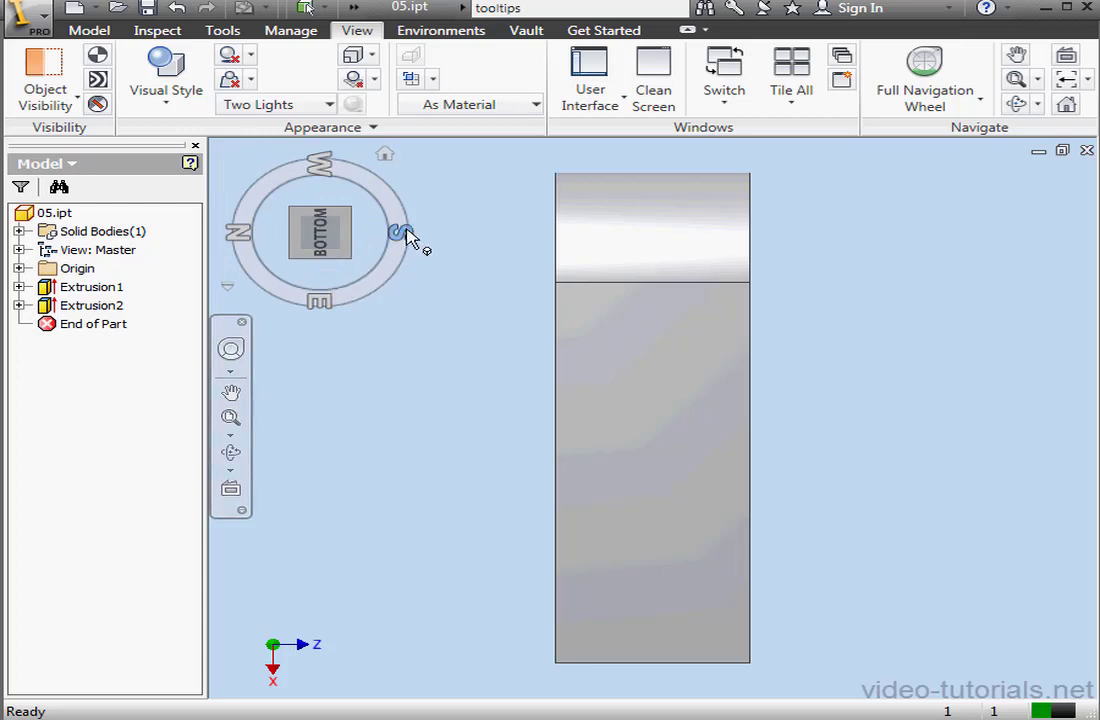
mouse_move(400, 232)
left_mouse_down()
mouse_move(381, 283)
mouse_move(352, 300)
mouse_move(385, 278)
mouse_move(393, 180)
mouse_move(400, 240)
mouse_move(400, 229)
left_mouse_up()
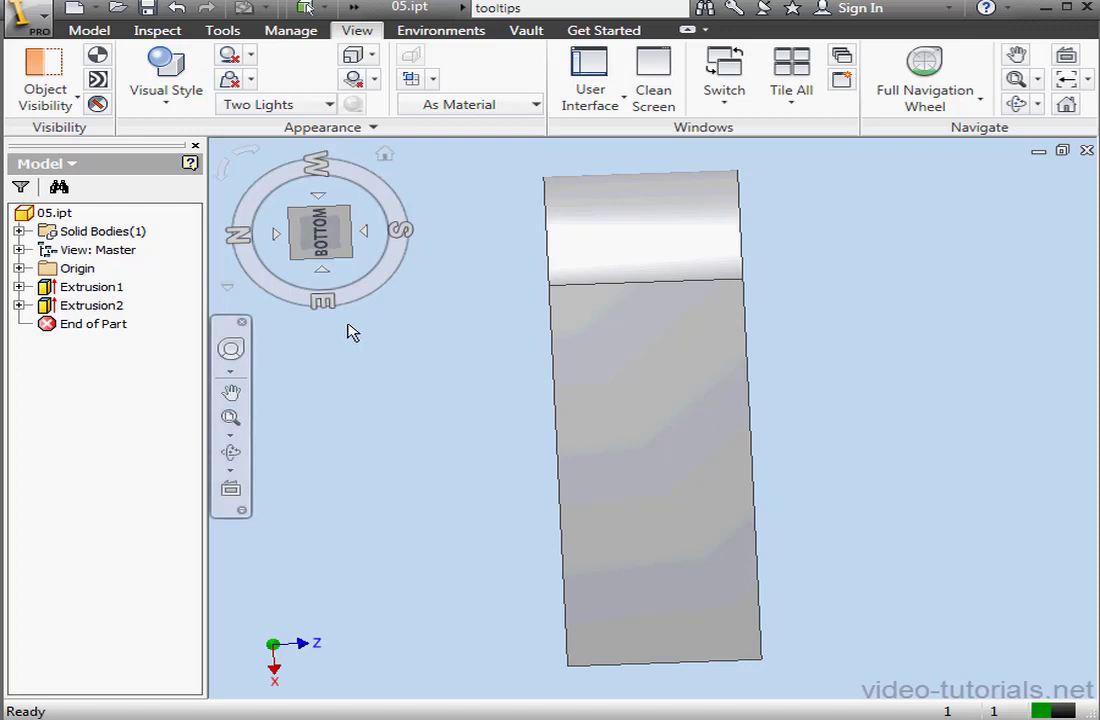
left_click(227, 288)
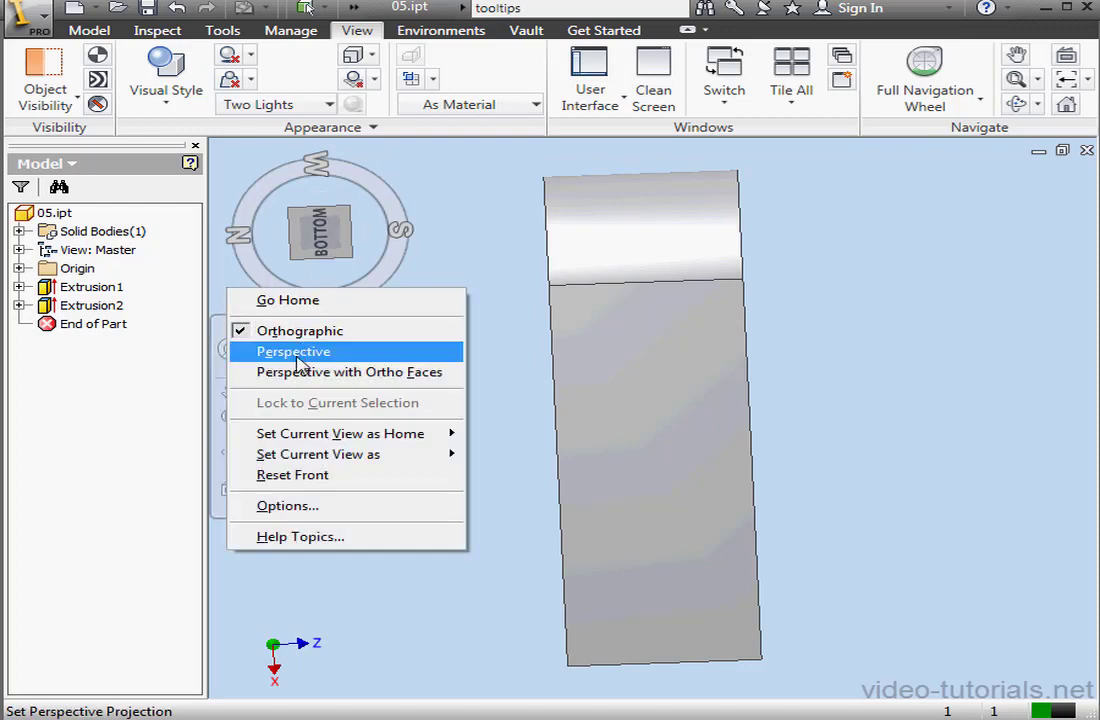
left_click(290, 508)
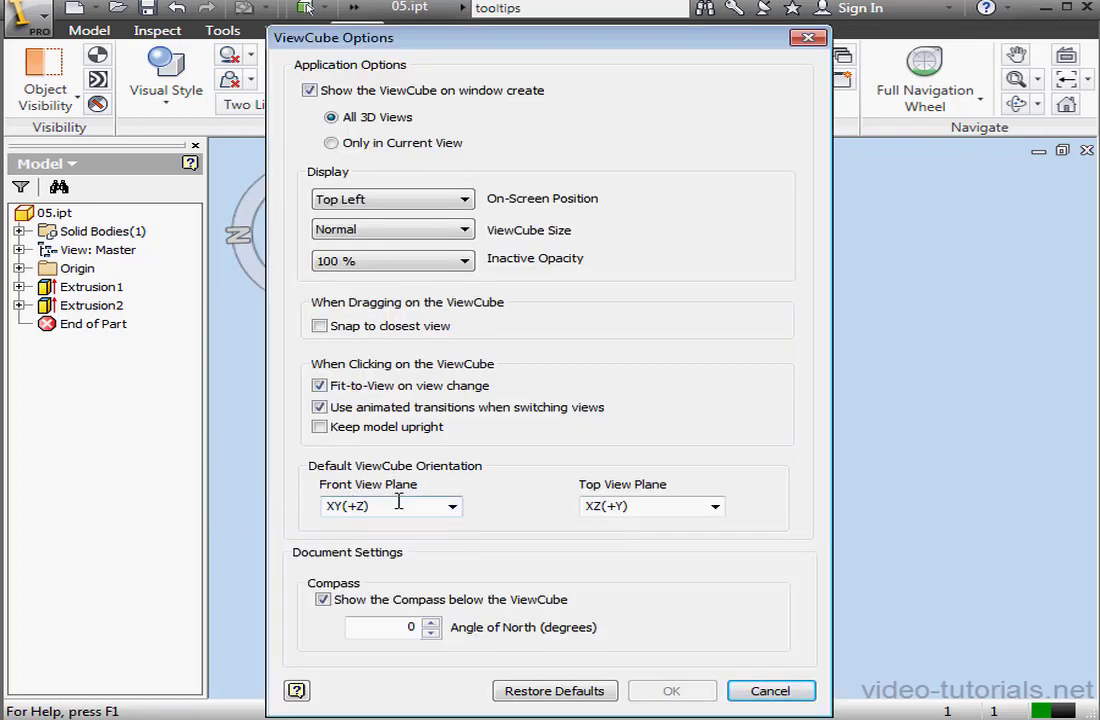
left_click(569, 698)
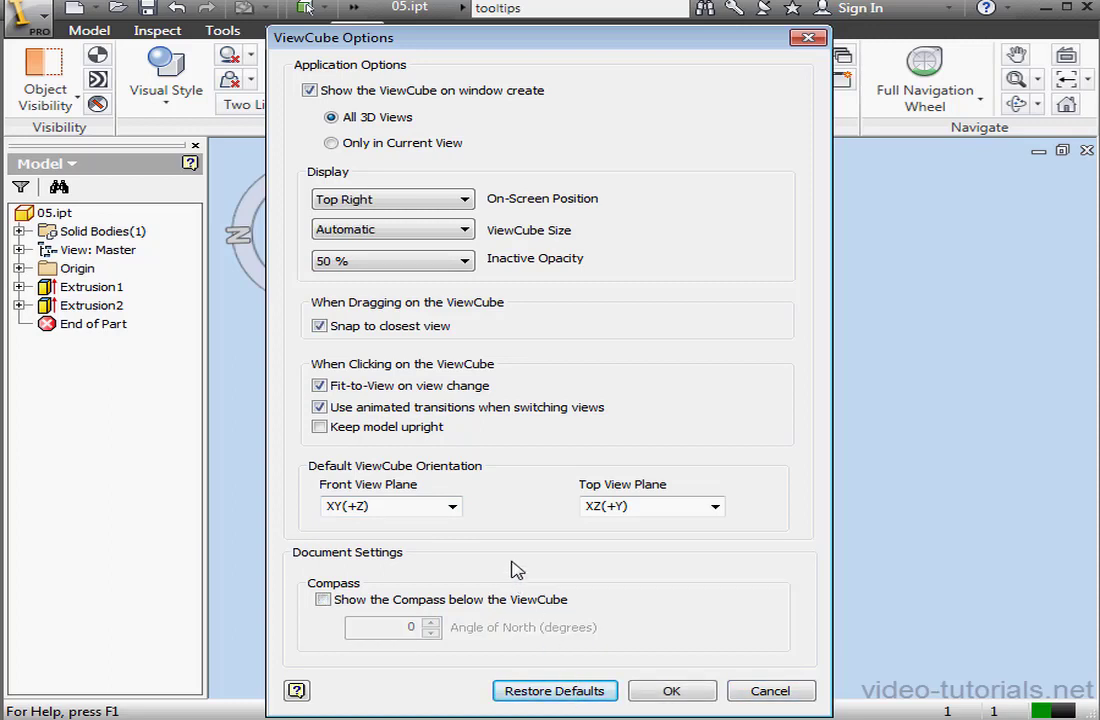
left_click(297, 690)
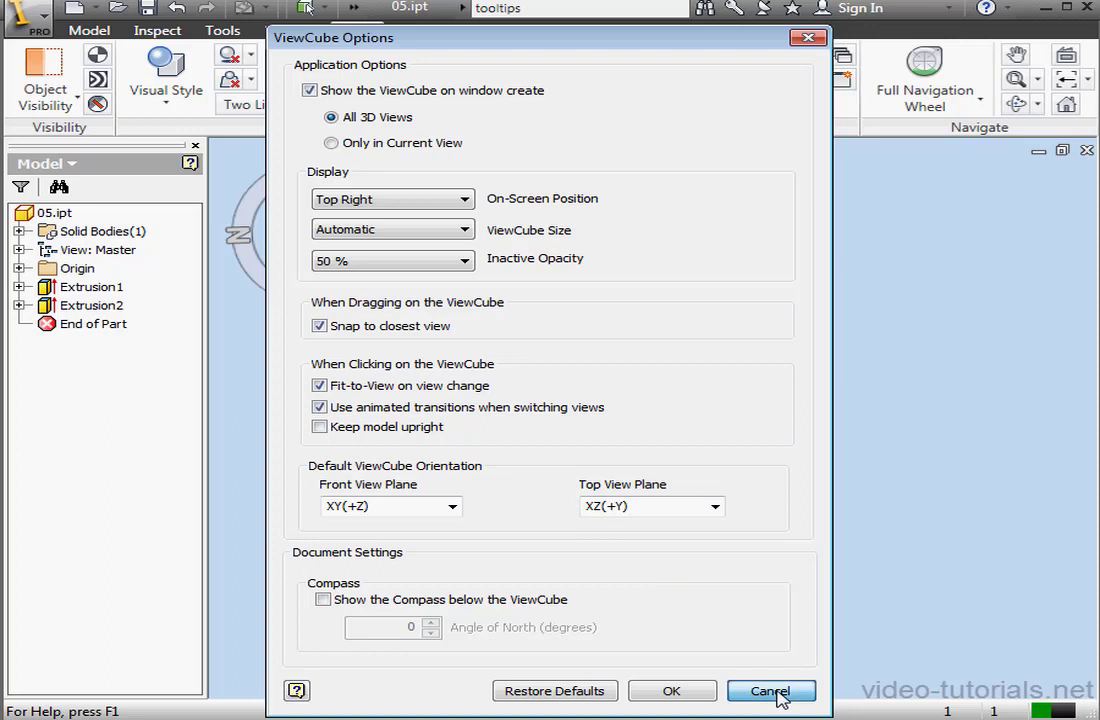
left_click(772, 691)
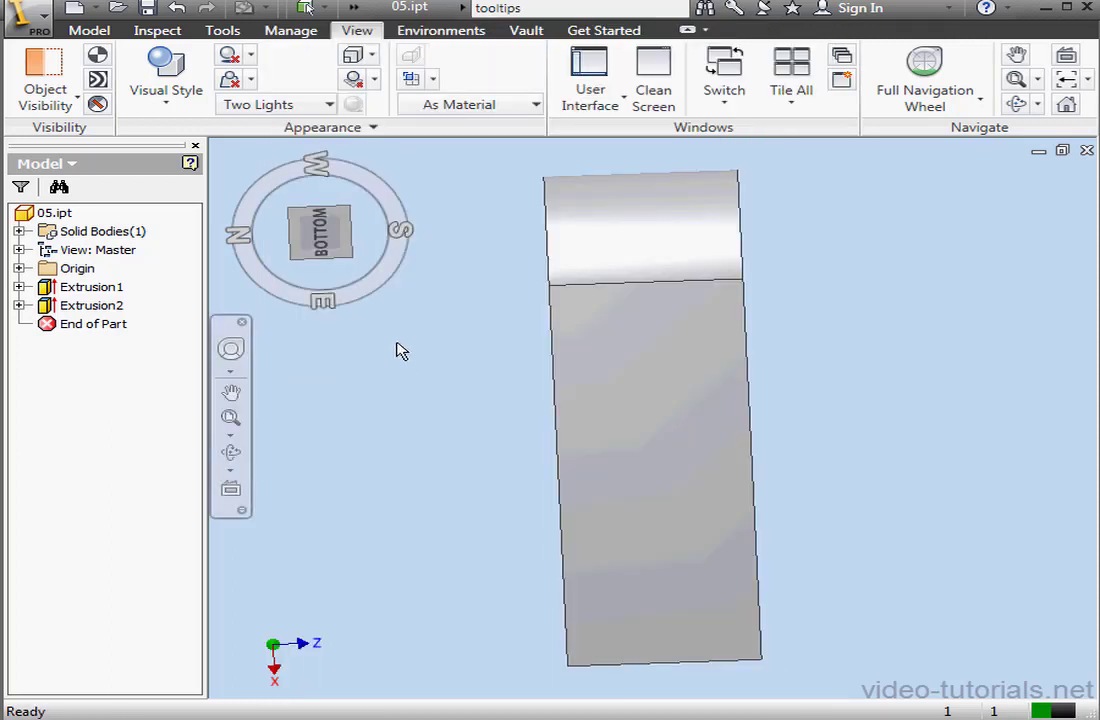
- Untick Show the Compass below the ViewCube in the ViewCube options and apply
right_click(318, 229)
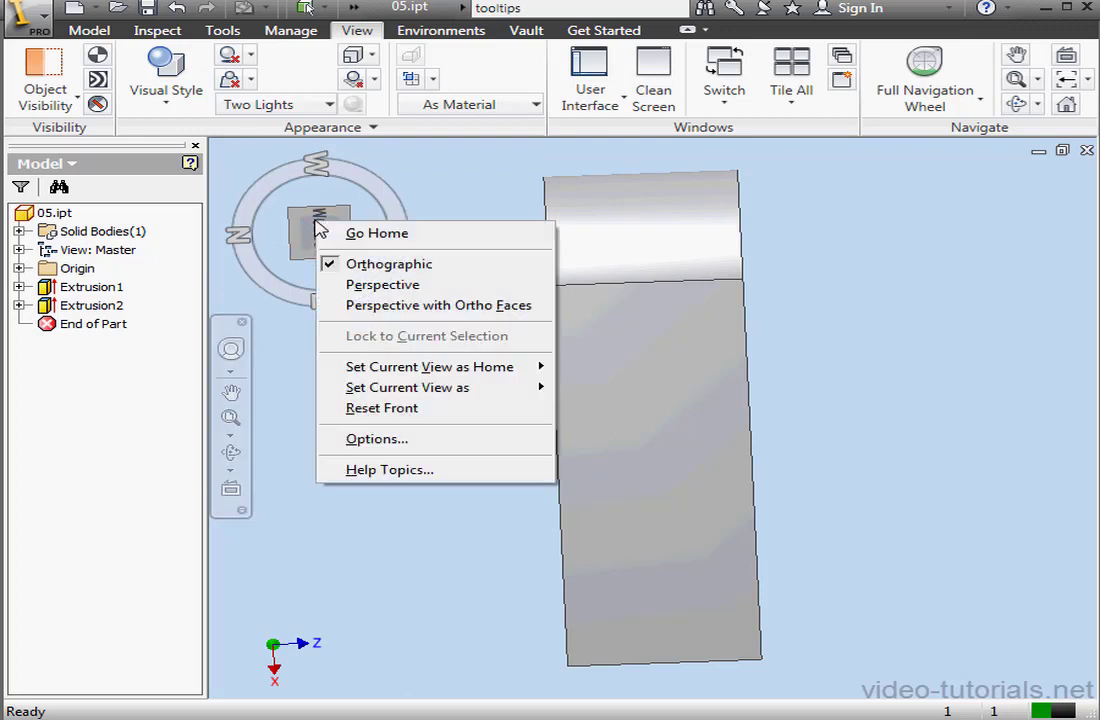
left_click(380, 440)
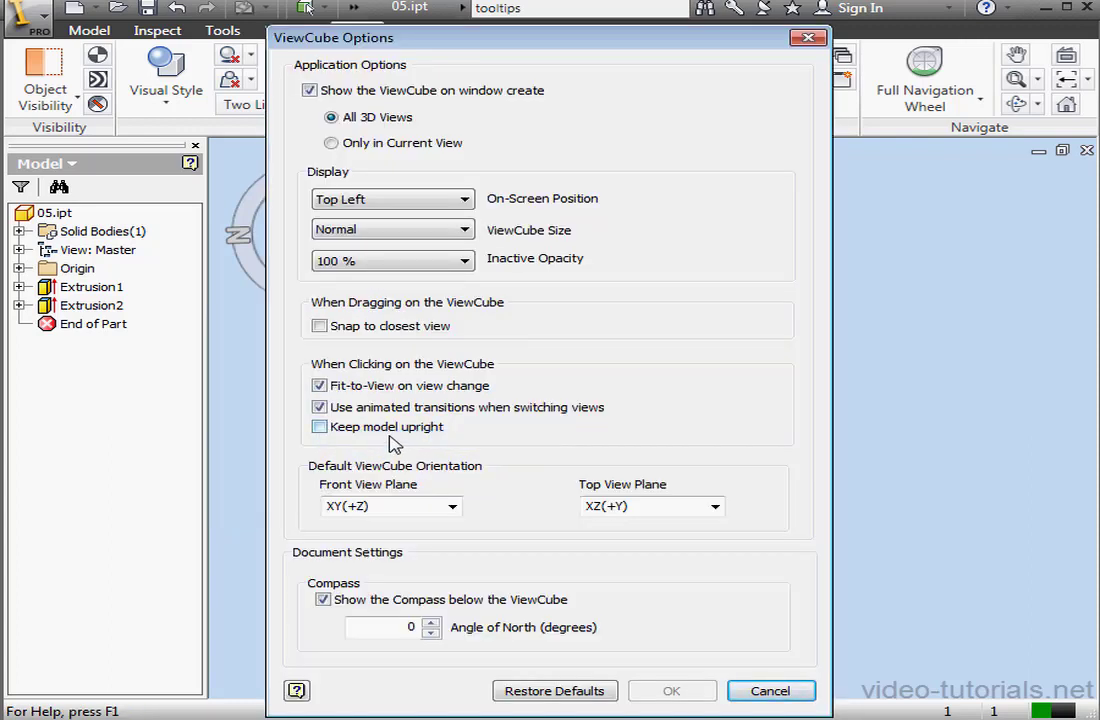
left_click(322, 599)
left_click(671, 691)
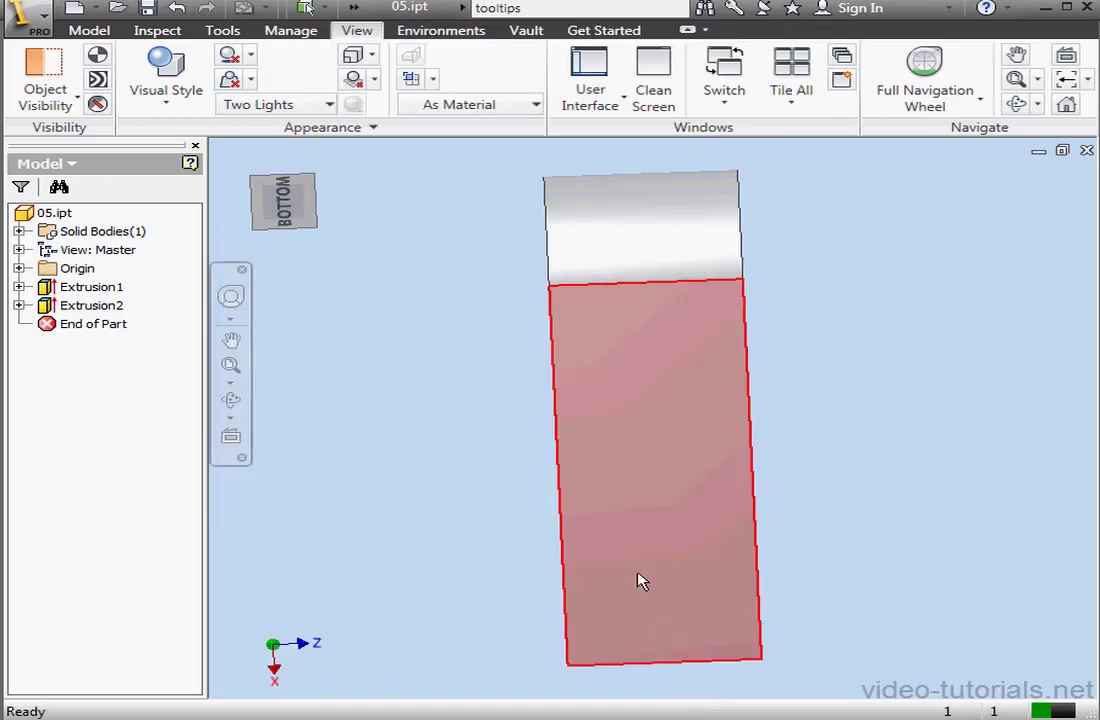
- Return to the home front view and lock the view orientation to the bracket's front face
left_click(324, 157)
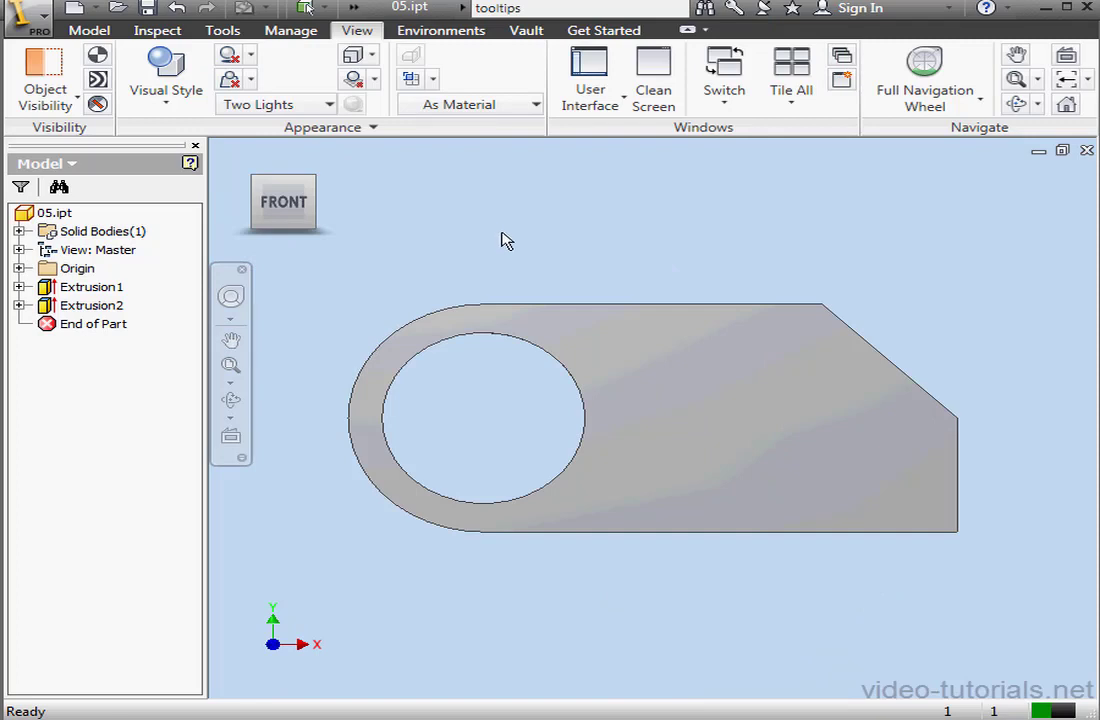
left_click(611, 339)
right_click(283, 203)
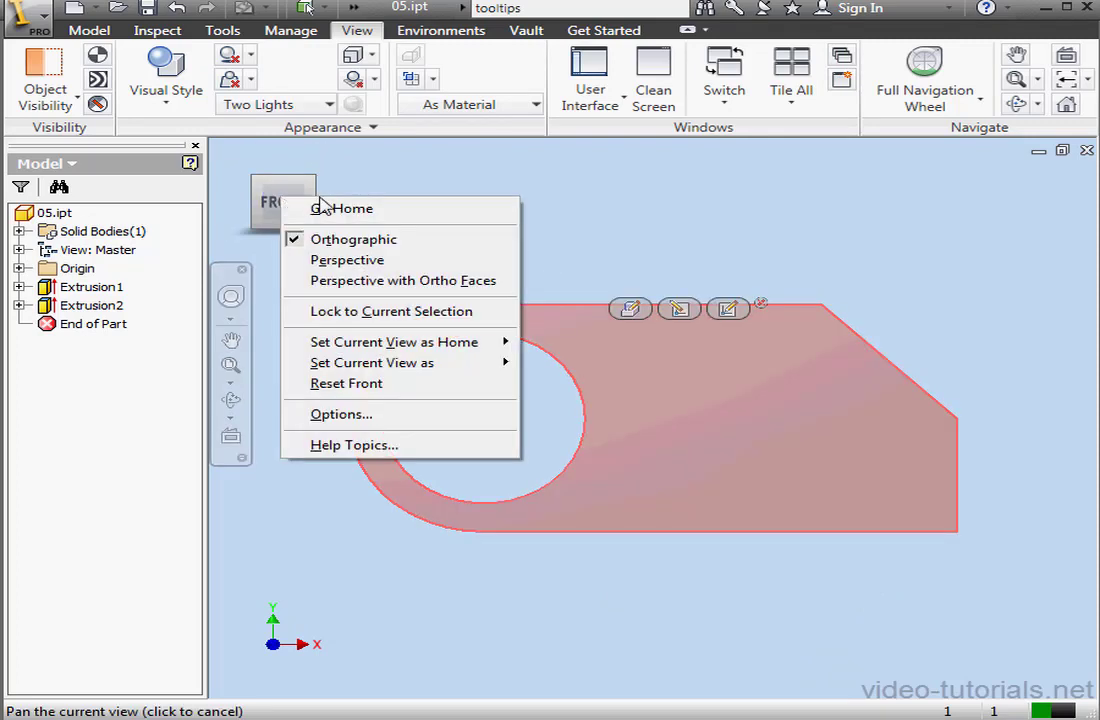
left_click(393, 312)
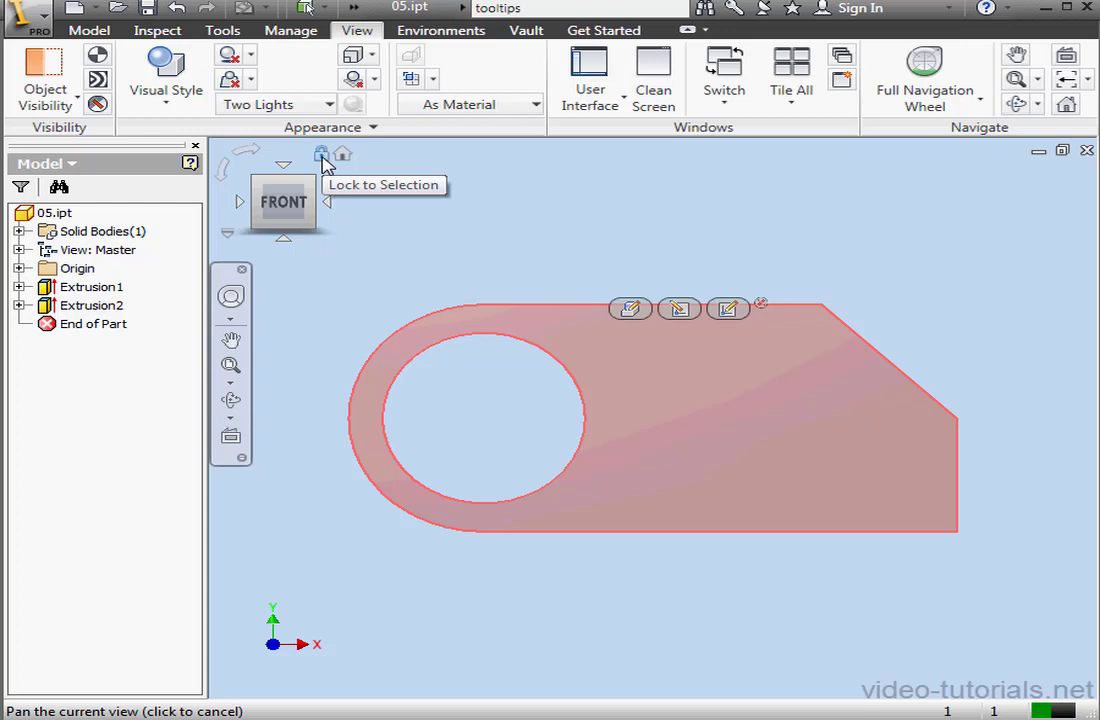
key("Escape")
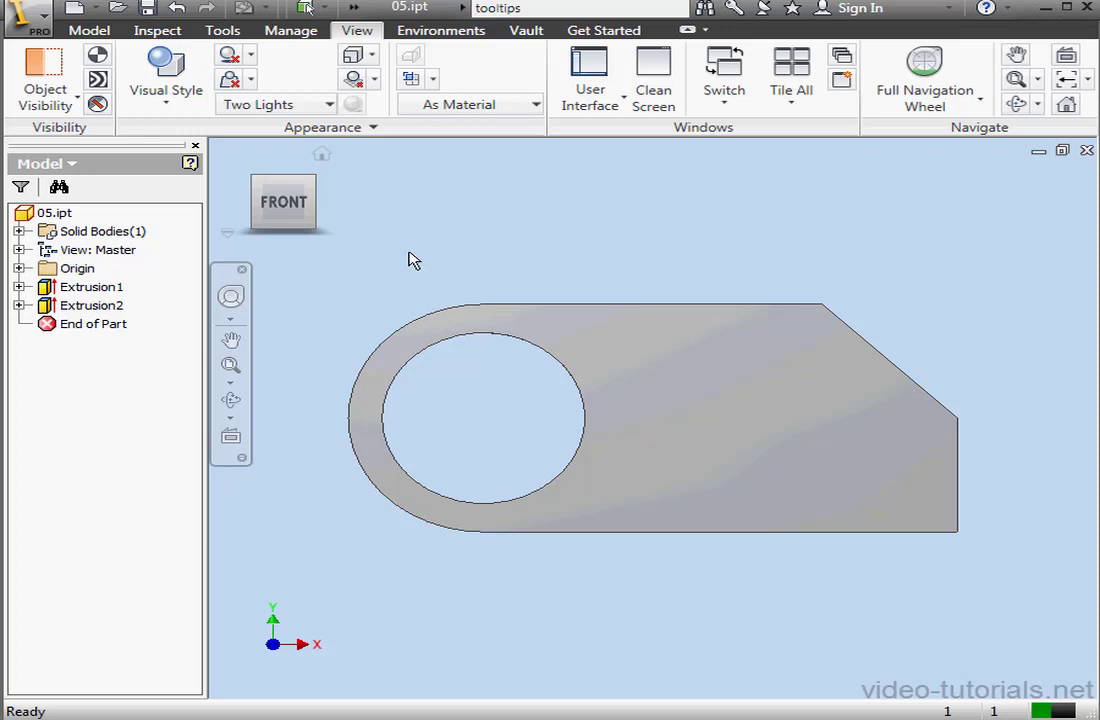
- Turn the bracket to the underside, right and front views, rolling the front view and back
right_click(282, 206)
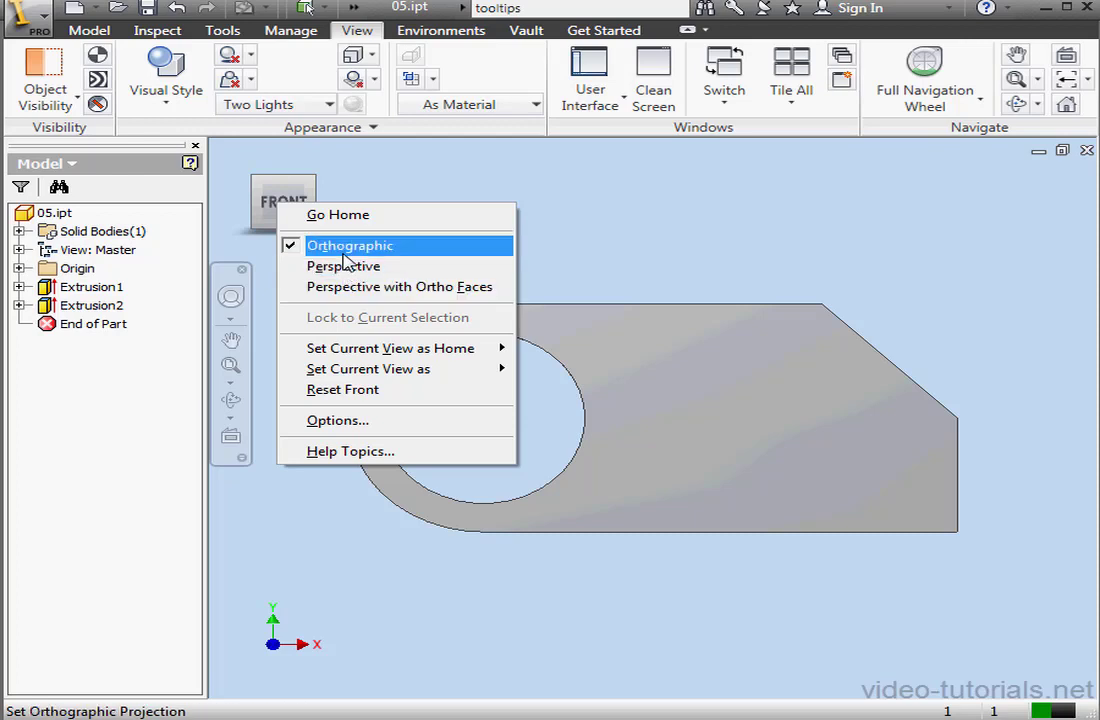
left_click(670, 239)
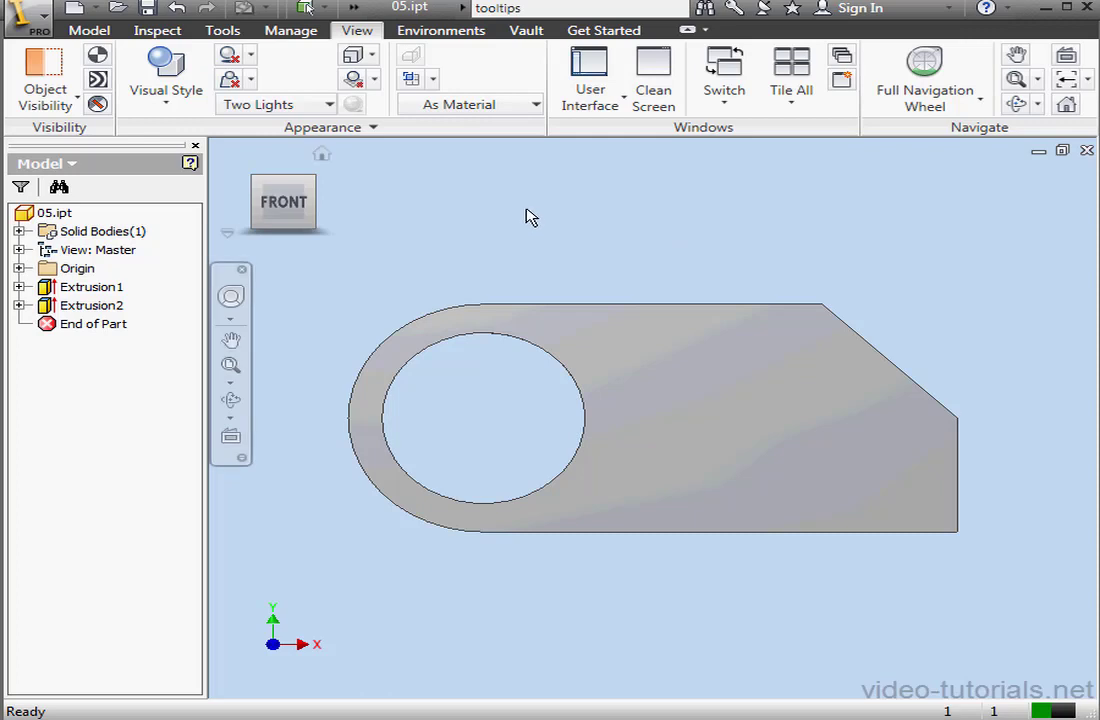
left_click(284, 244)
left_click(331, 206)
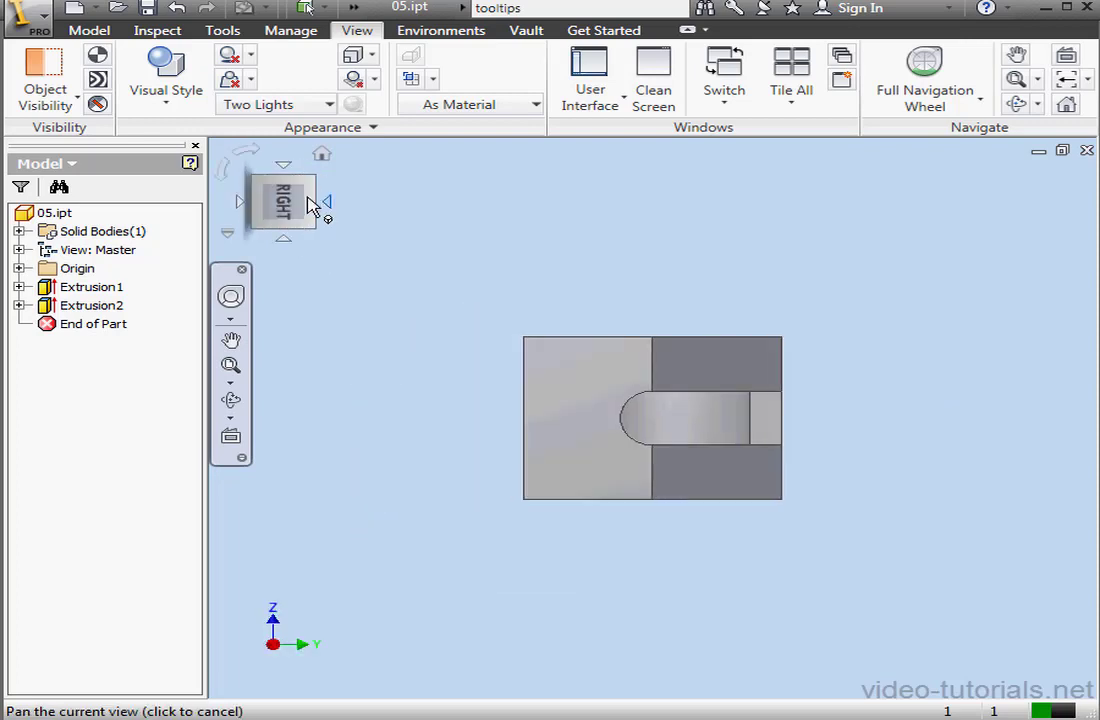
left_click(283, 175)
left_click(284, 180)
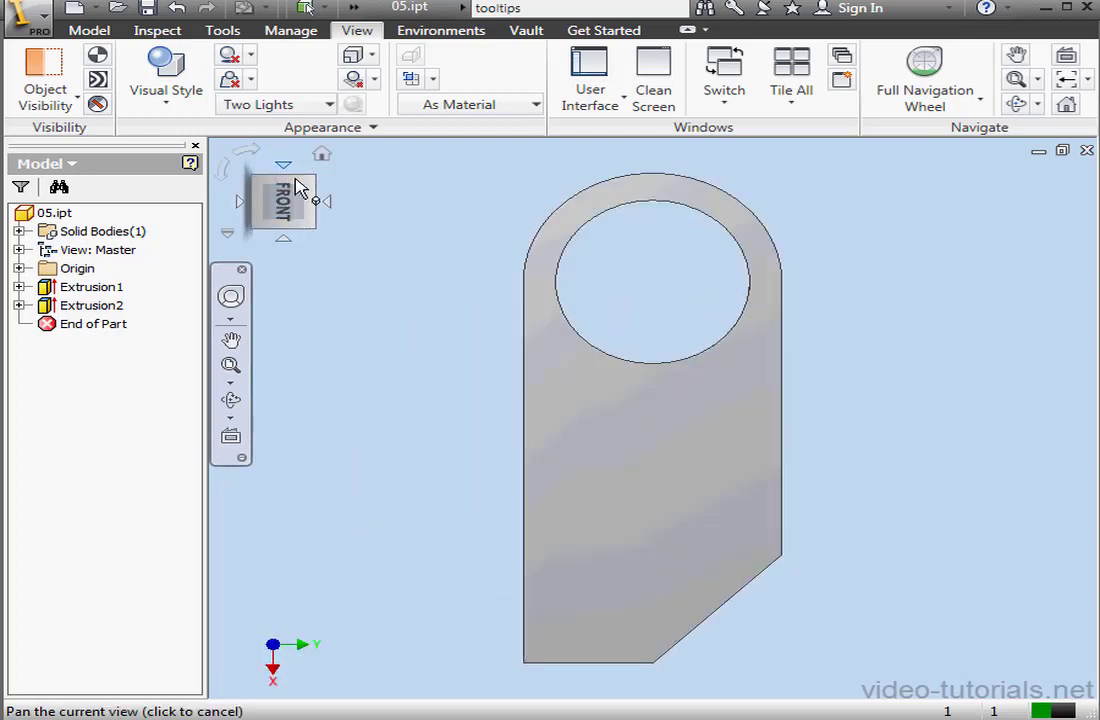
left_click(228, 175)
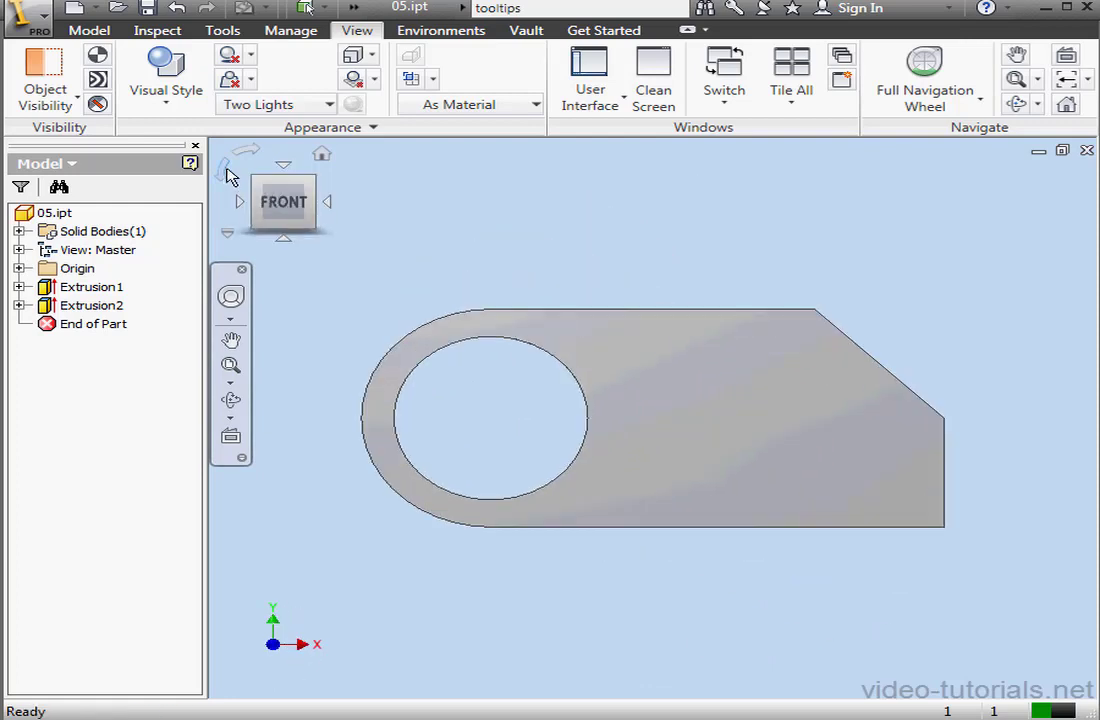
- Cycle through the top, right and back views, rolling the back view horizontal
left_click(283, 166)
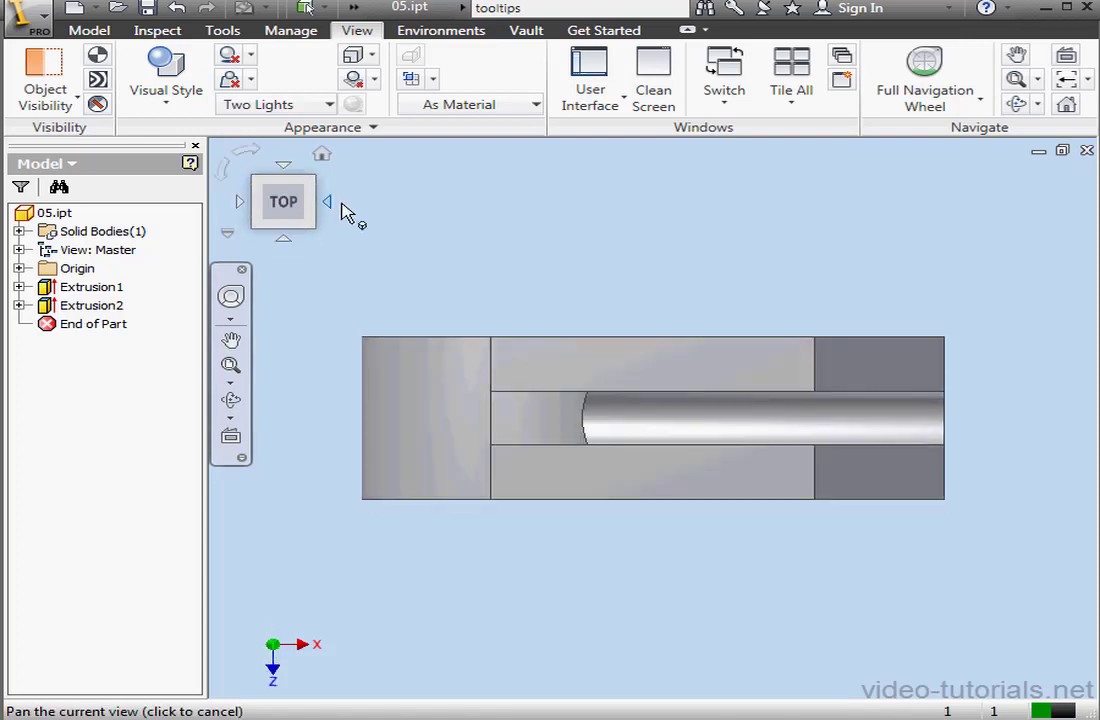
left_click(332, 204)
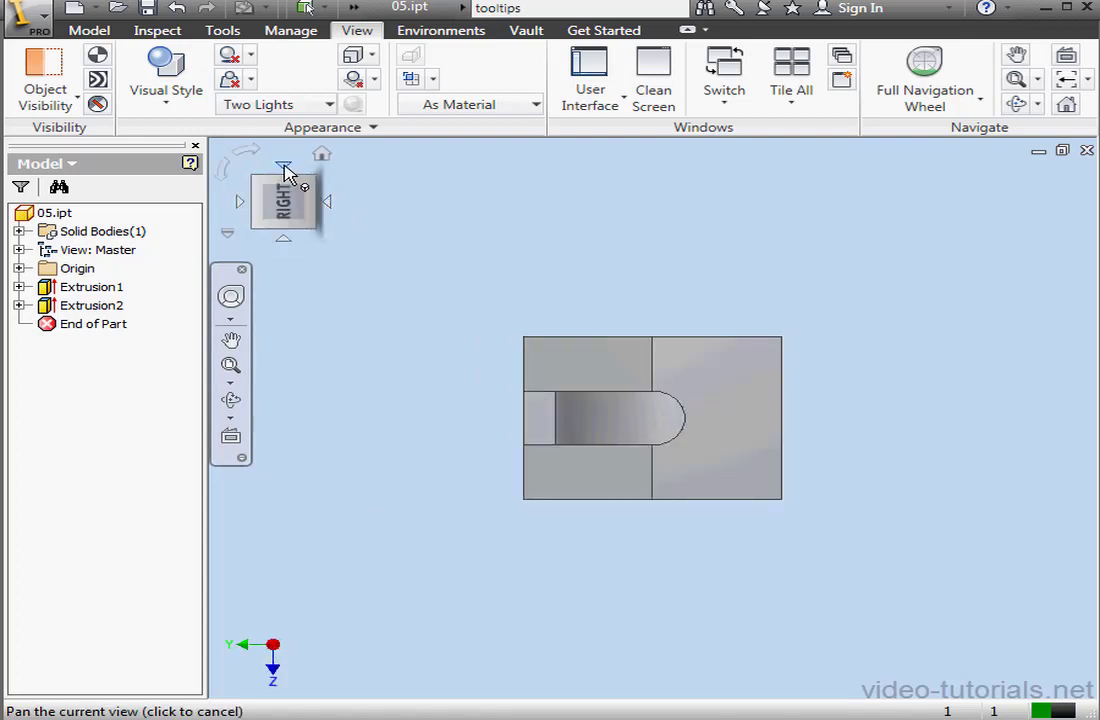
left_click(284, 168)
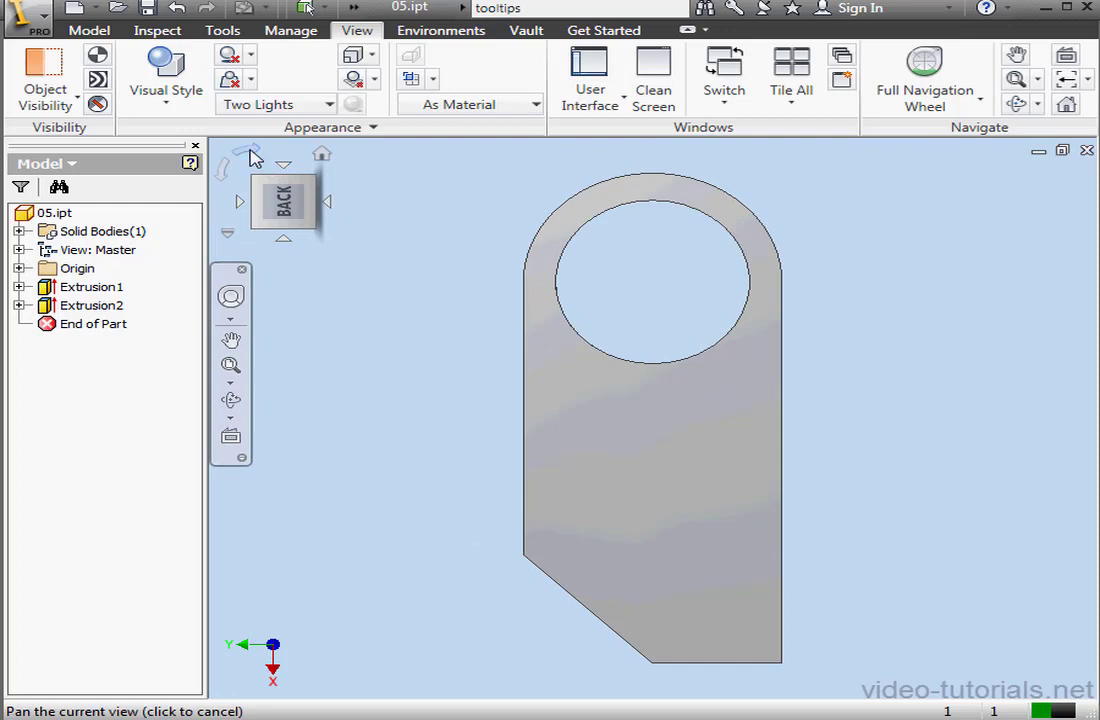
left_click(252, 156)
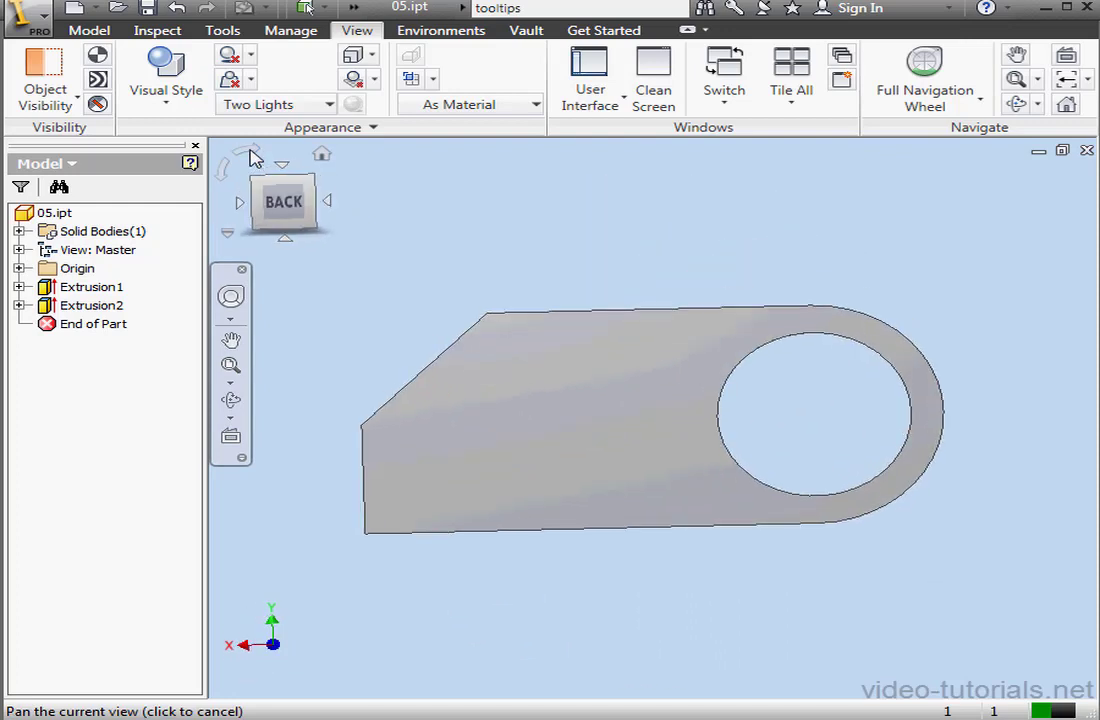
- Switch to perspective projection and turn the view to the right side and front
right_click(283, 205)
left_click(347, 268)
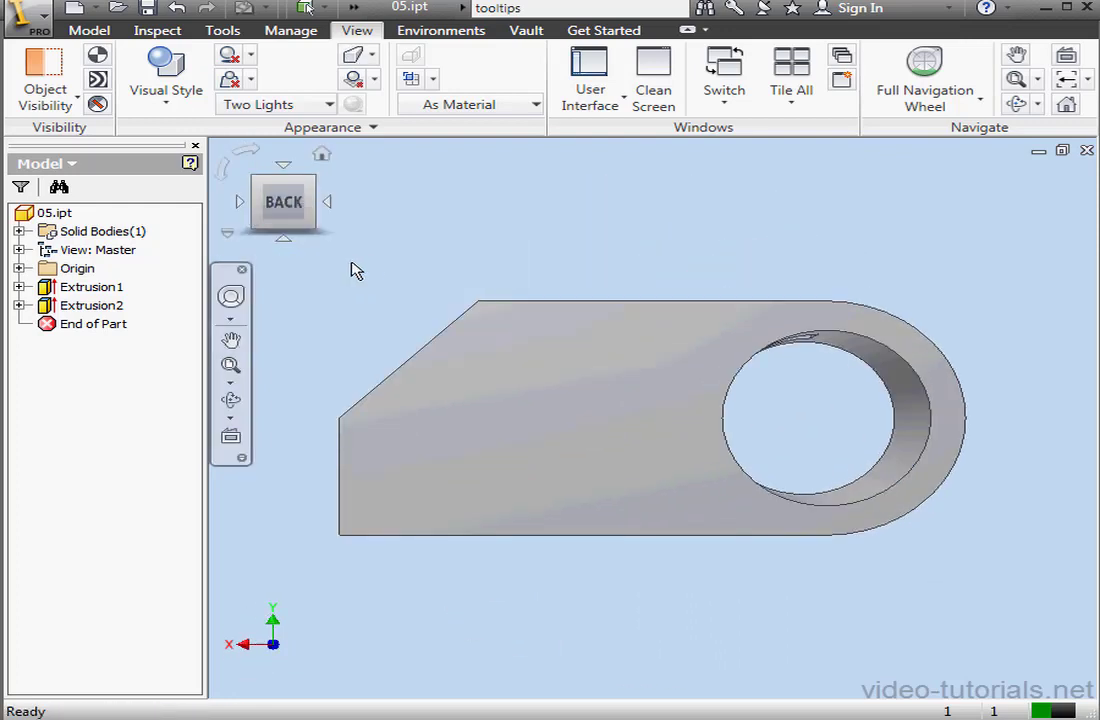
left_click(240, 205)
left_click(243, 203)
right_click(285, 206)
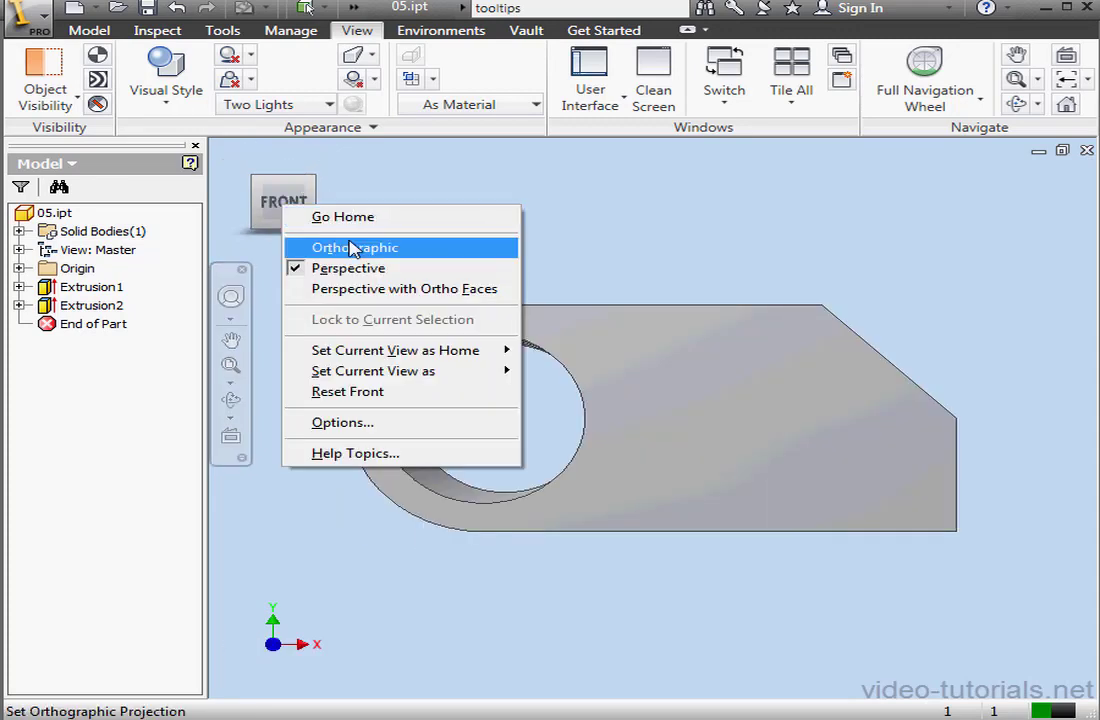
- Use Perspective with Ortho Faces, then turn the bracket to the right and an isometric corner view
left_click(372, 289)
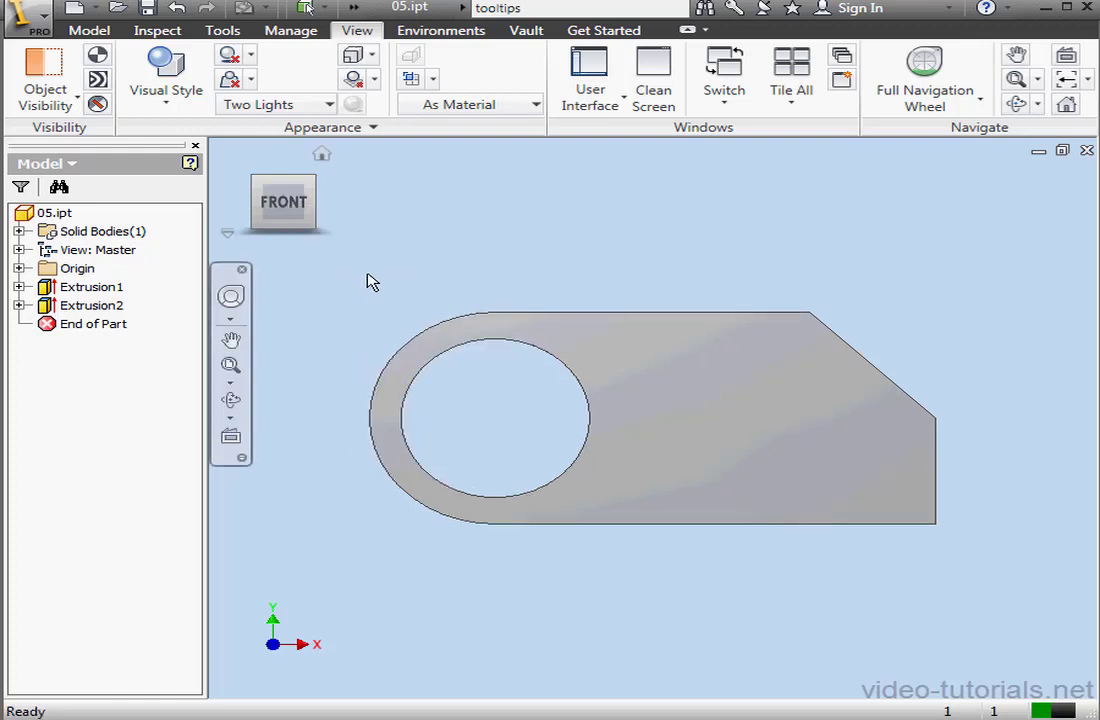
left_click(311, 205)
left_click(310, 208)
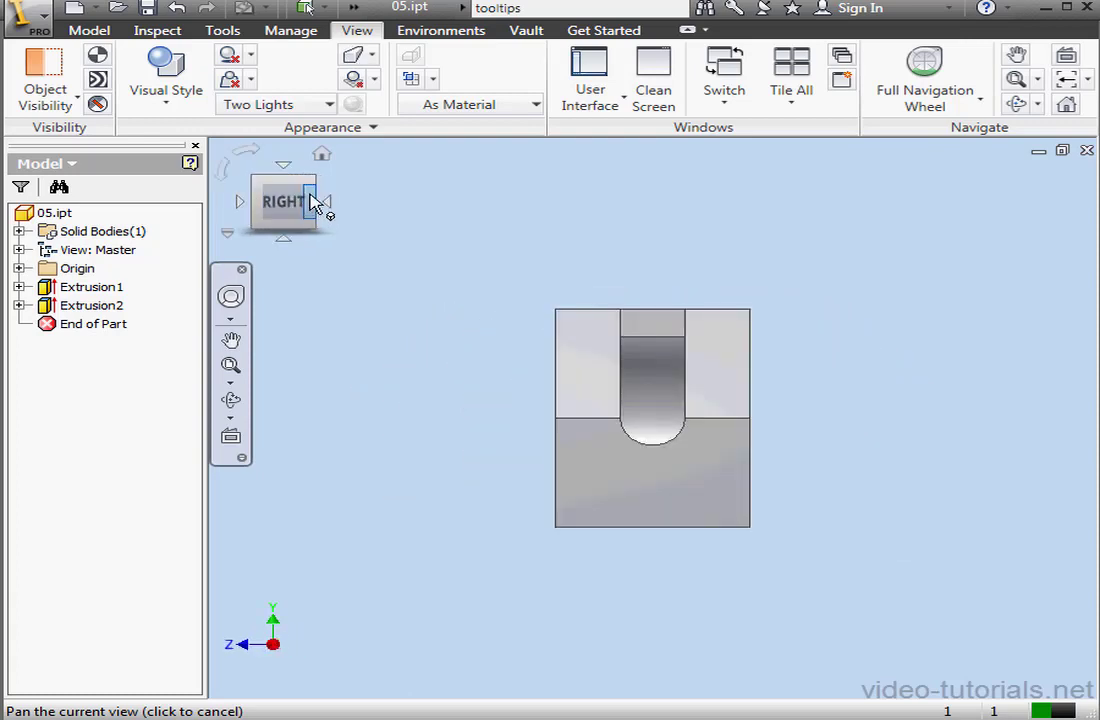
left_click(314, 187)
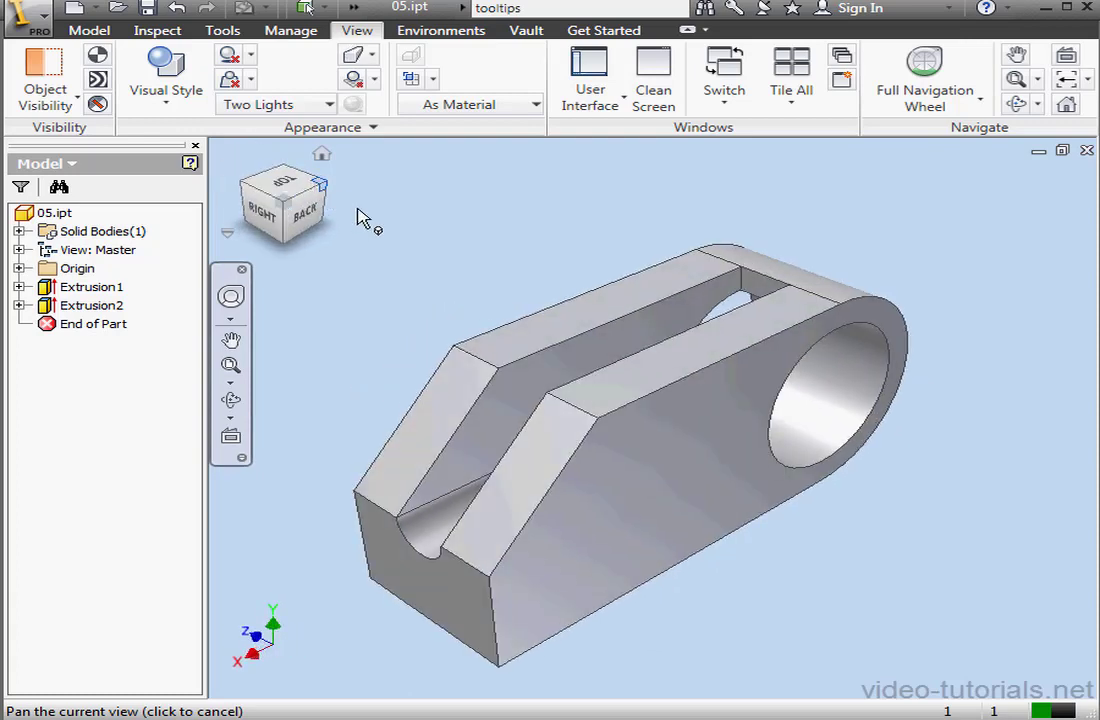